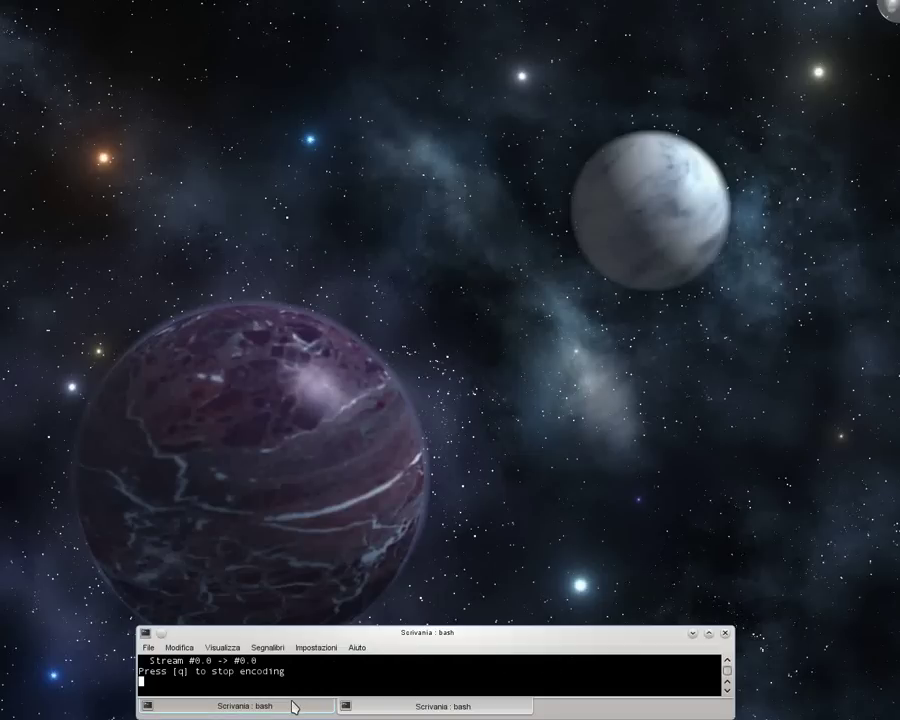
Open ship.xcf in GIMP from the terminal and widen the Layers panel.
left_click(290, 703)
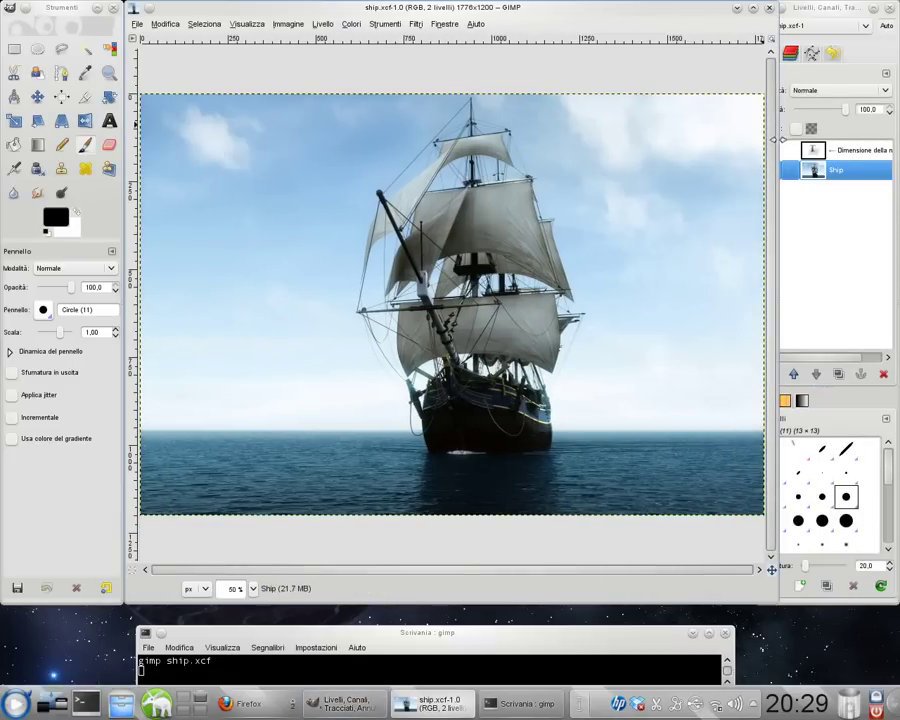
left_click_drag(781, 147, 755, 141)
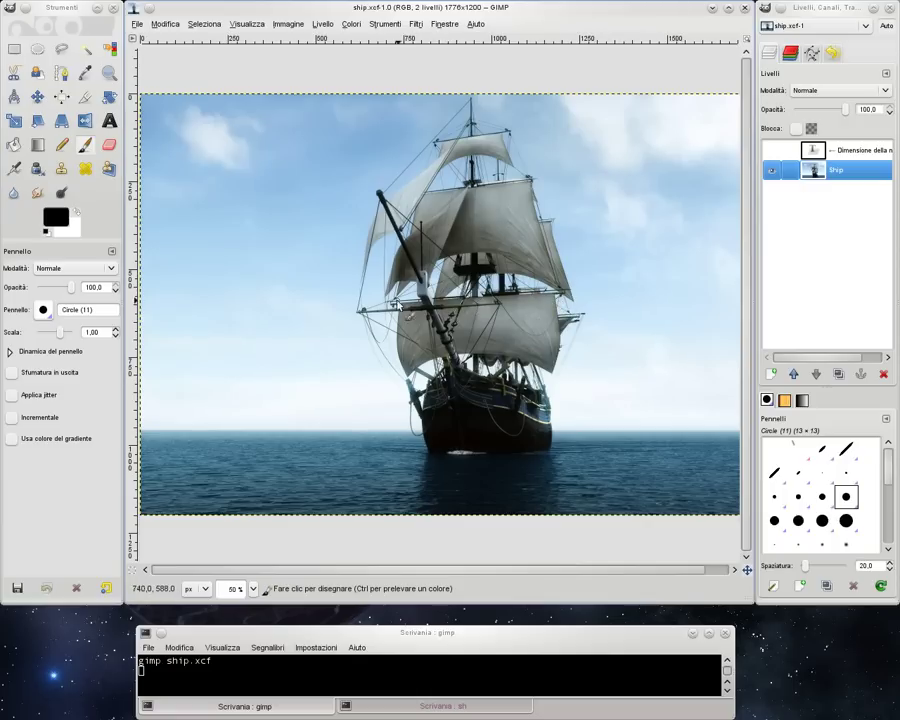
Place vertical guides at the ship's left and right edges and show the 'Dimensione della nave!' note.
left_click_drag(133, 290, 357, 305)
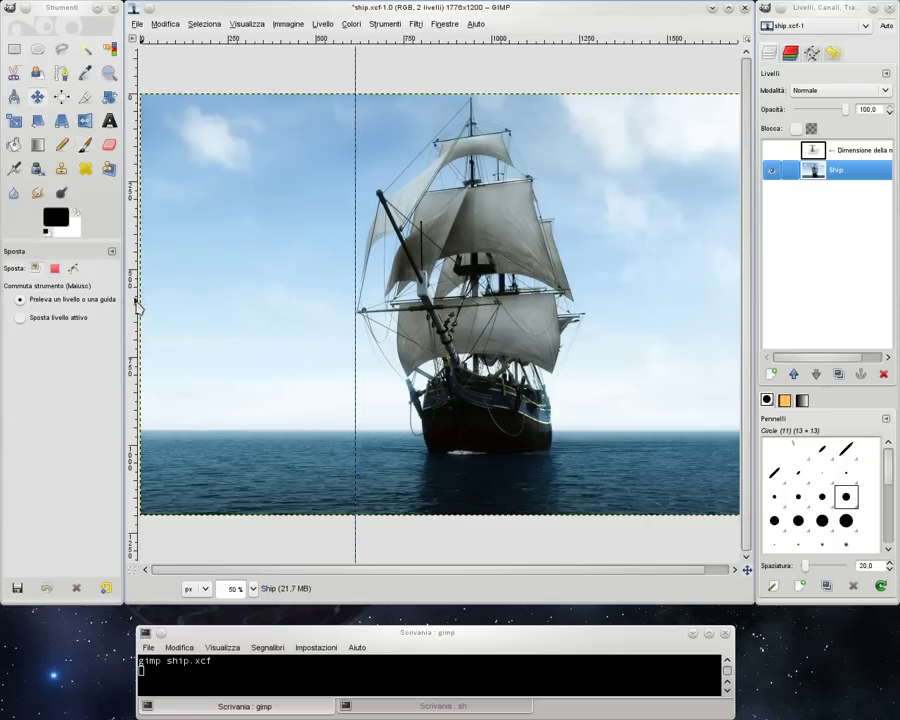
left_click_drag(137, 305, 590, 306)
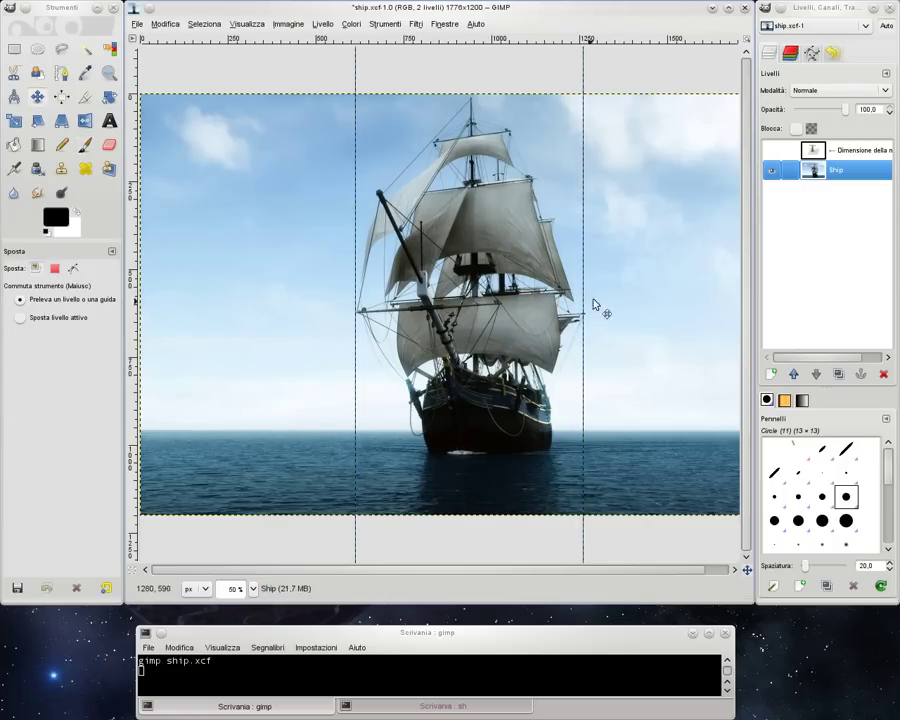
left_click(805, 152)
left_click(770, 150)
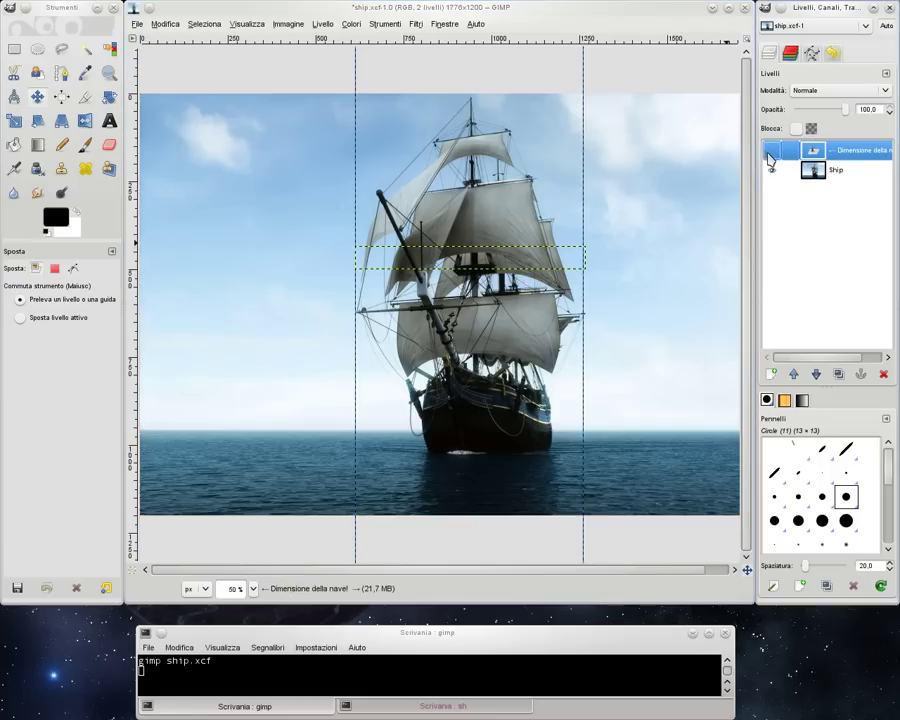
Hide the annotation layer again and select the Ship layer.
scroll(483, 258, "up", 1)
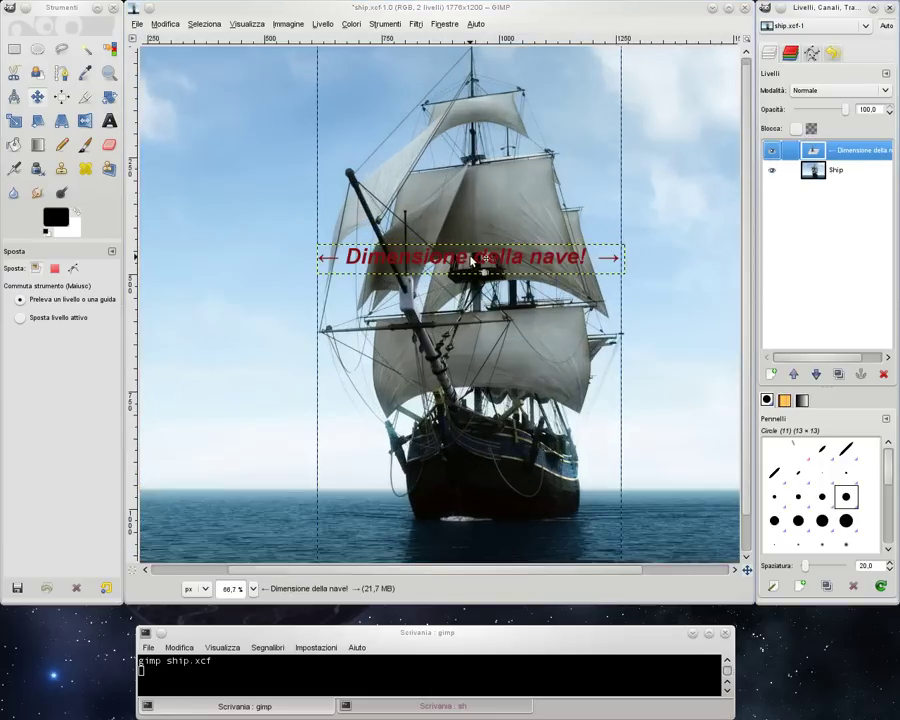
scroll(483, 258, "up", 1)
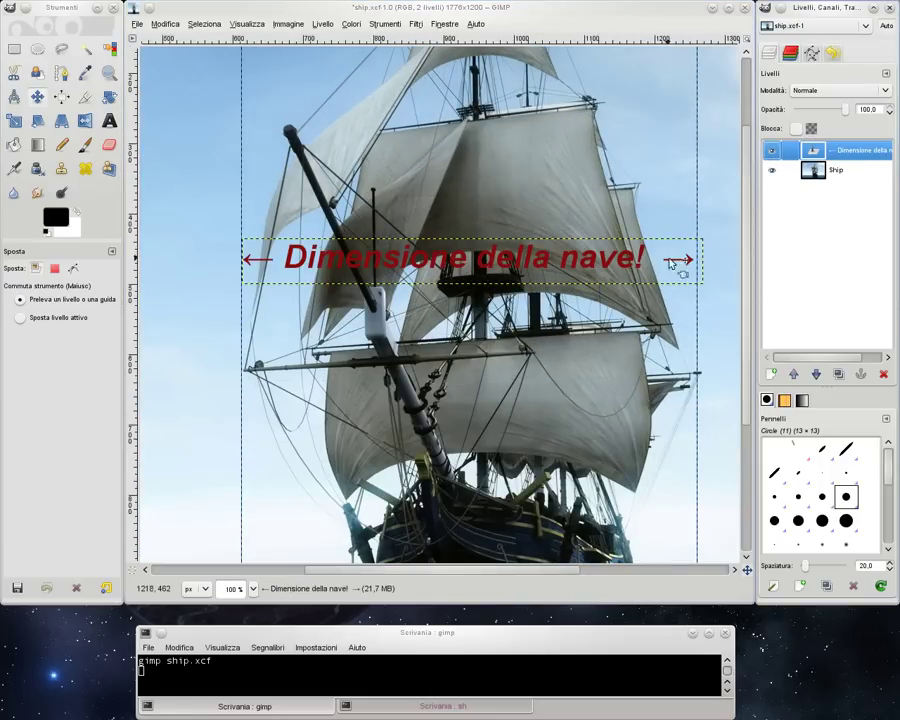
left_click(771, 151)
scroll(533, 287, "down", 1)
scroll(531, 283, "down", 1)
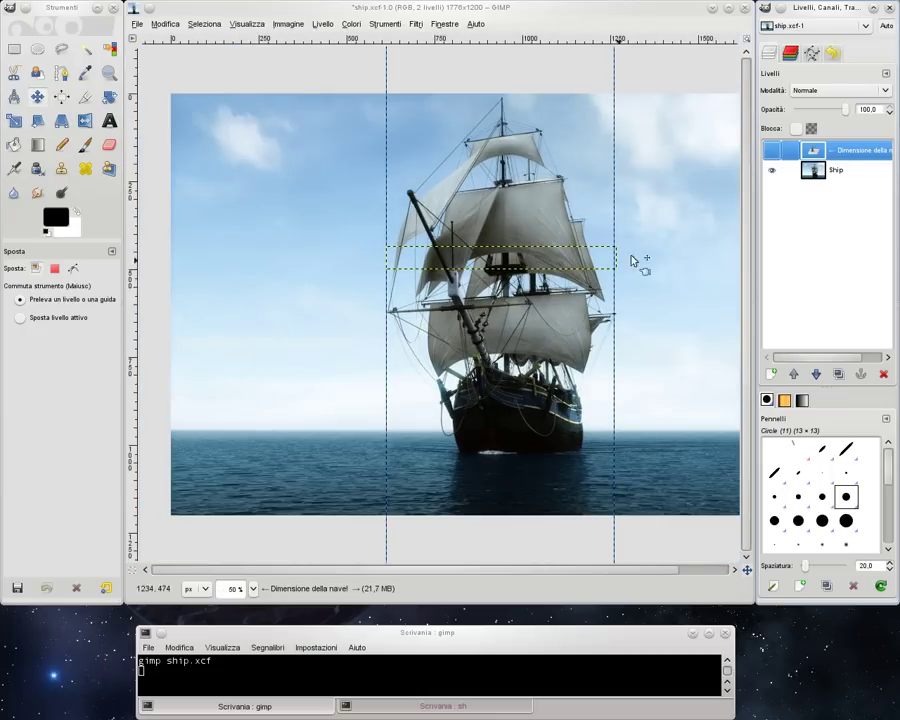
left_click(845, 175)
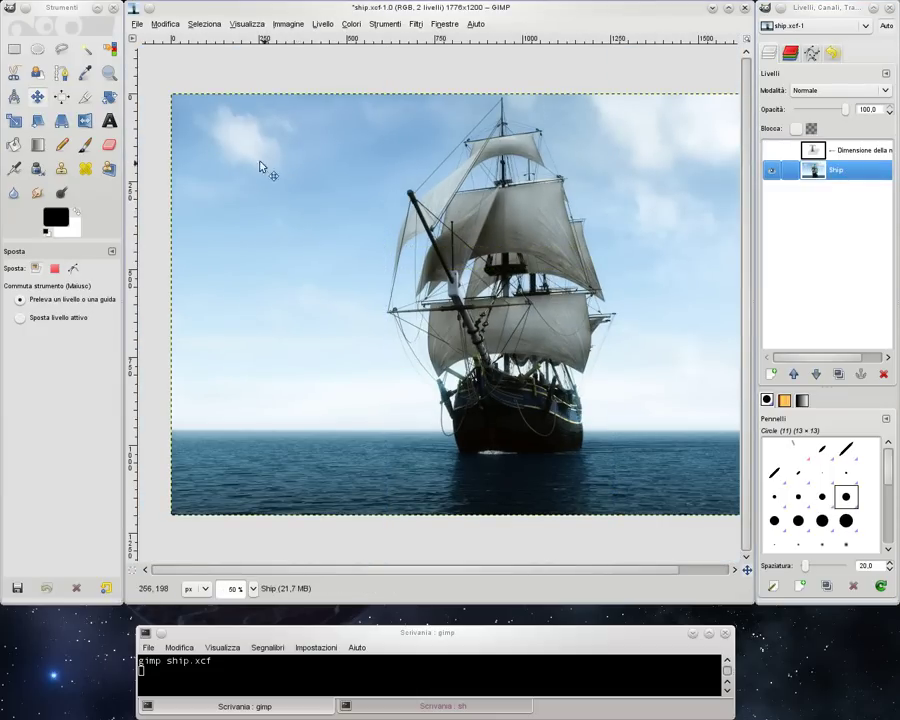
Start Liquid Rescale, enable Preserva contenuti and create a new 'Ship (maschera pres.)' mask layer.
left_click(322, 23)
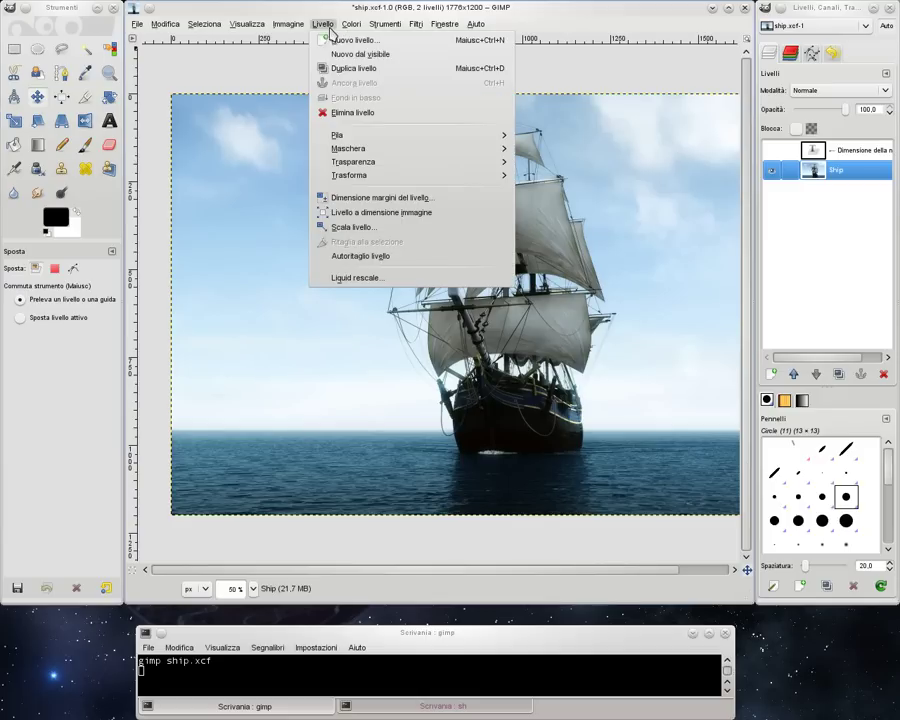
left_click(360, 278)
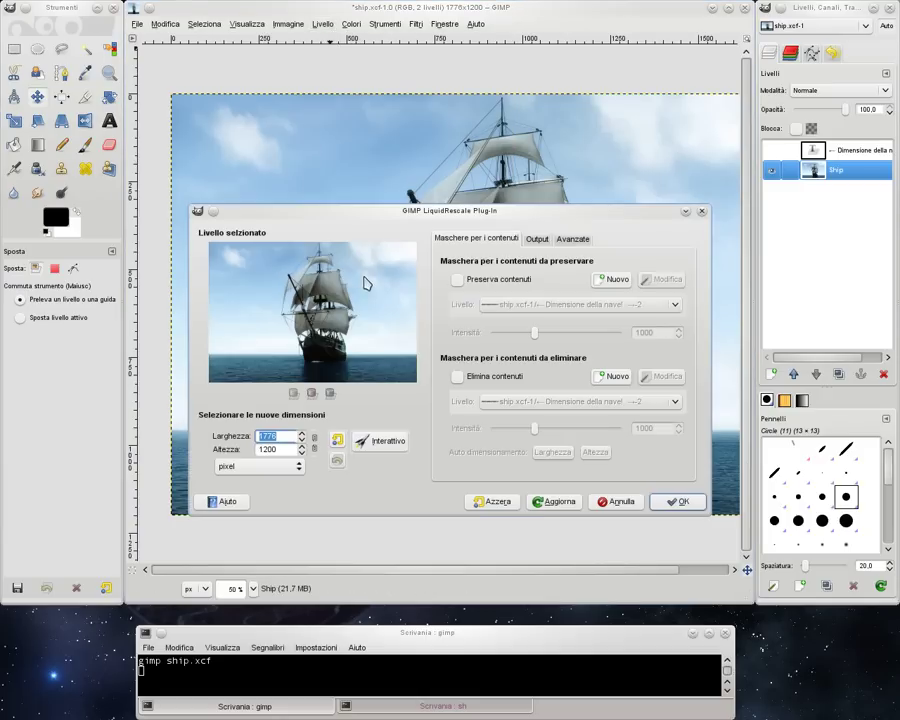
left_click(459, 282)
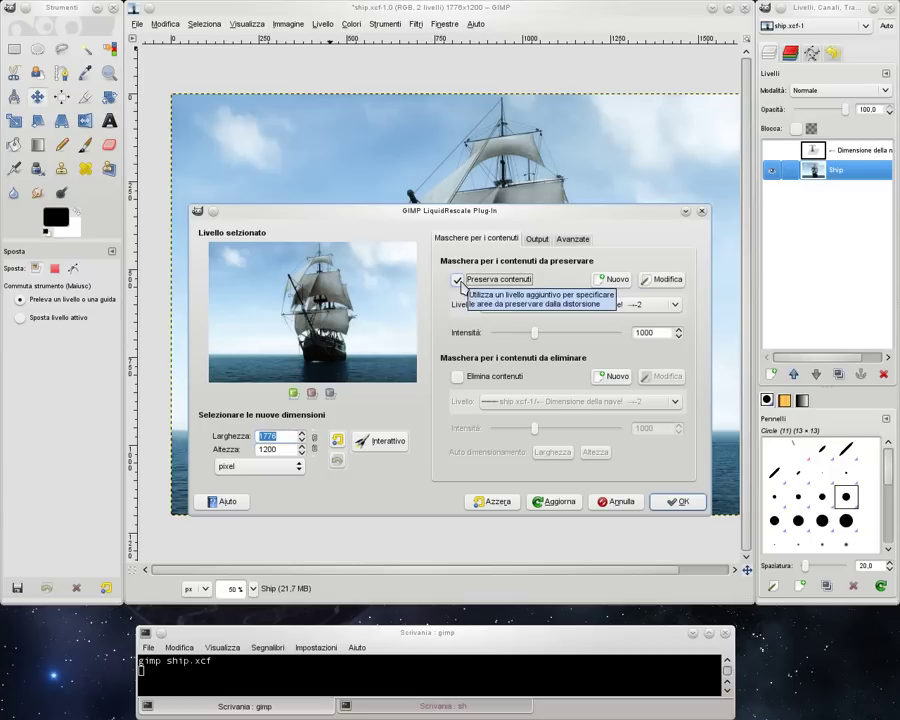
left_click(613, 279)
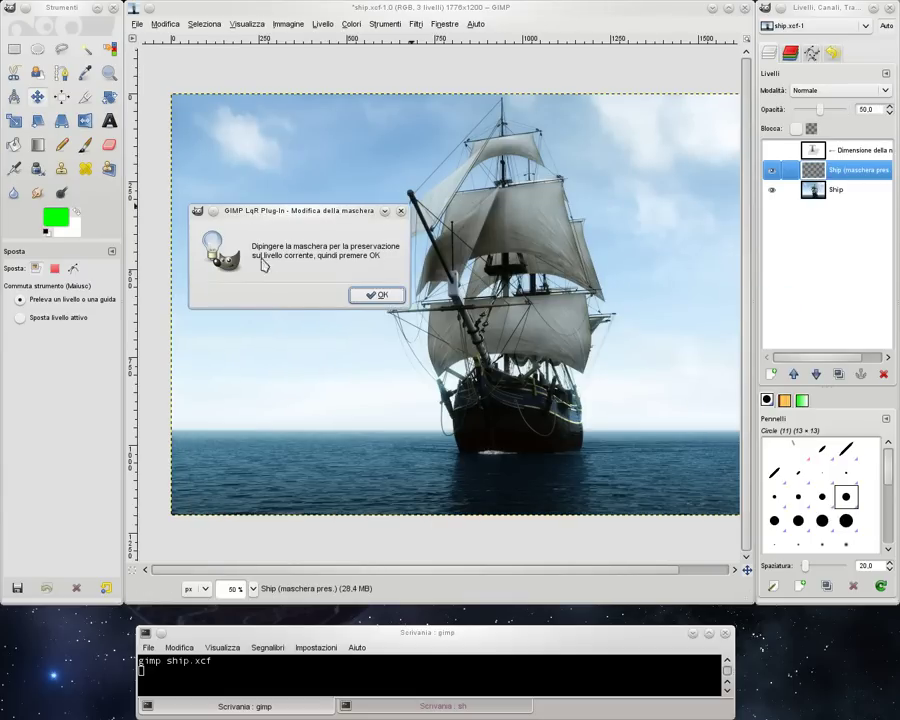
left_click_drag(323, 219, 139, 604)
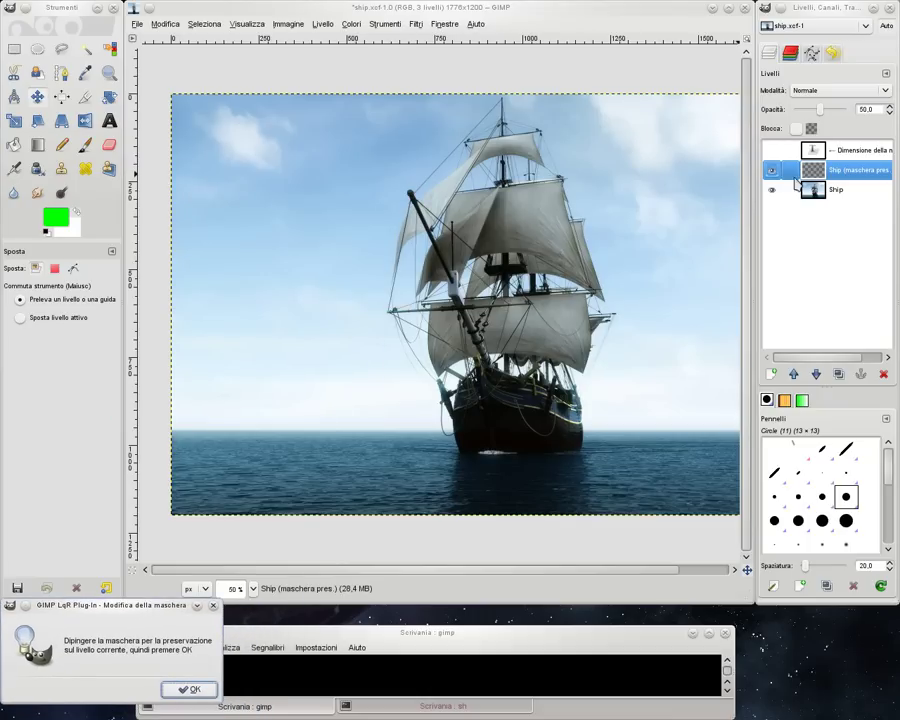
On the Ship layer, fuzzy-select the sky around the ship, cleaning up cloud fragments.
left_click(838, 193)
left_click(86, 50)
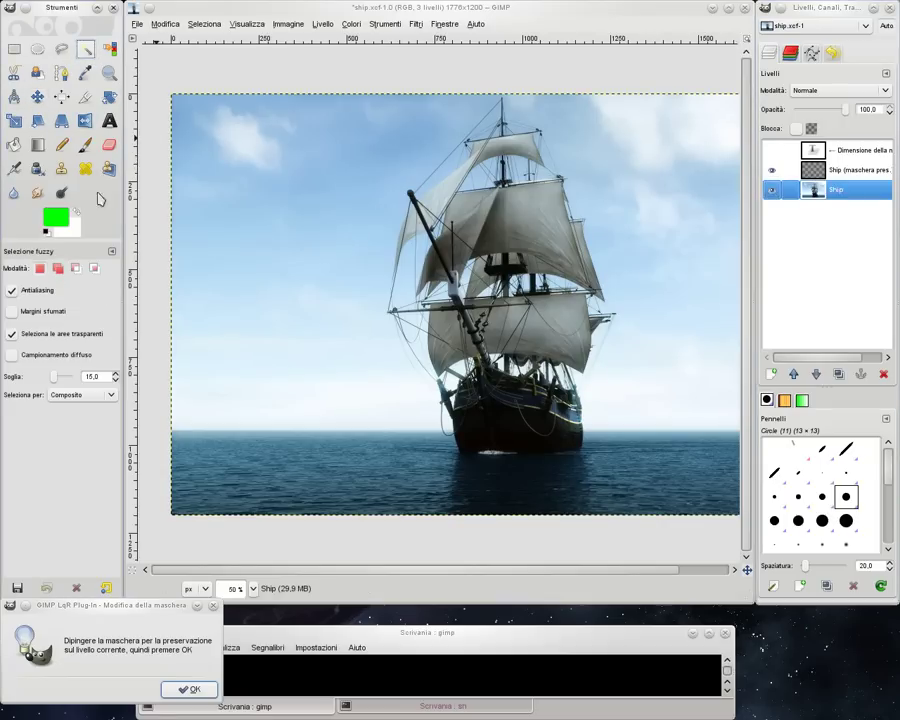
left_click(118, 376)
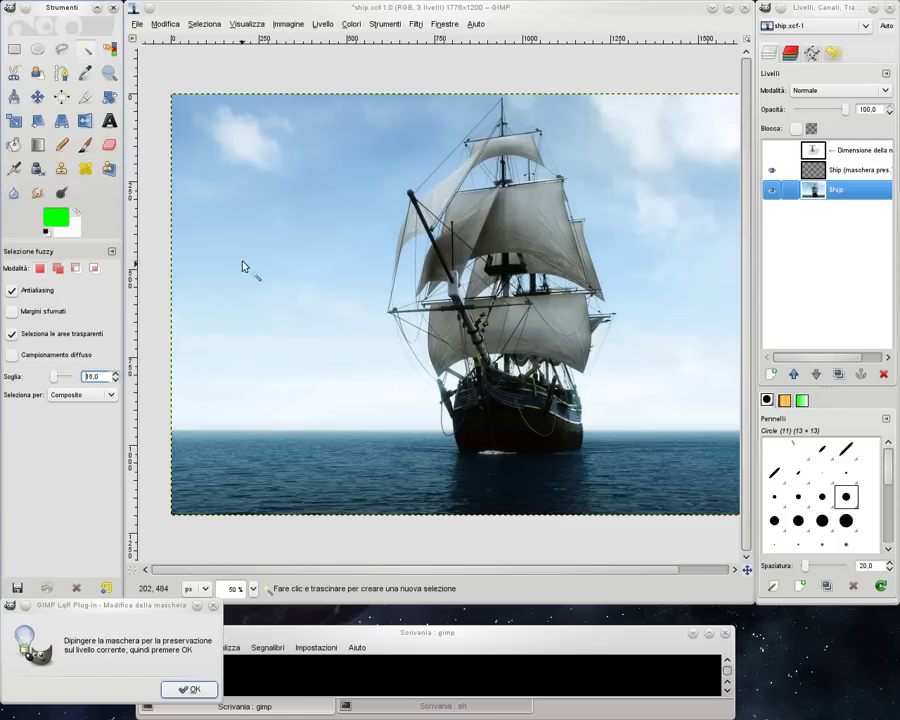
left_click_drag(205, 125, 212, 130)
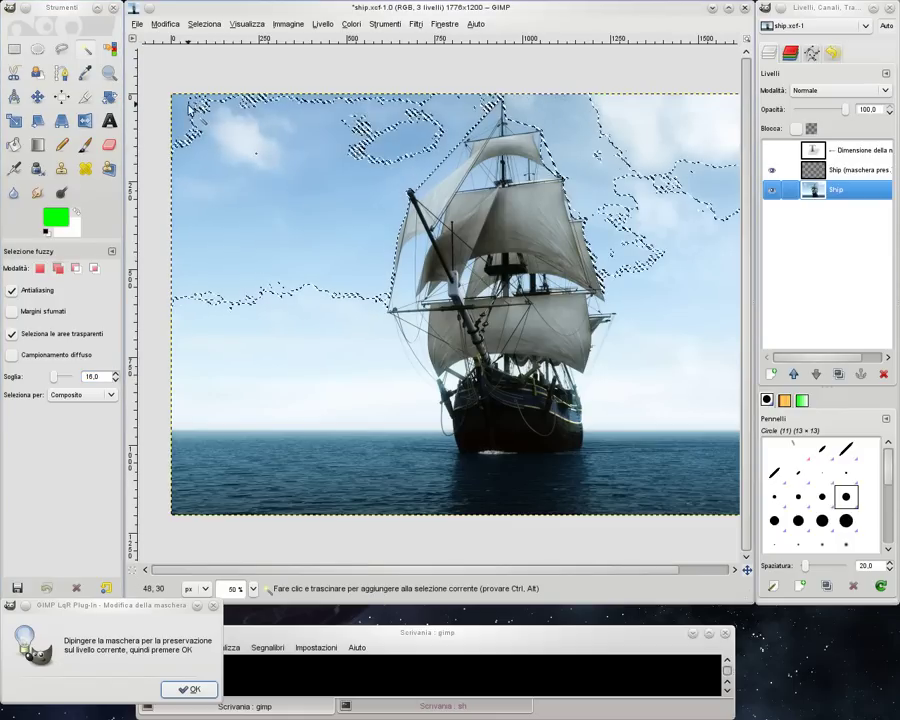
left_click_drag(212, 130, 258, 160)
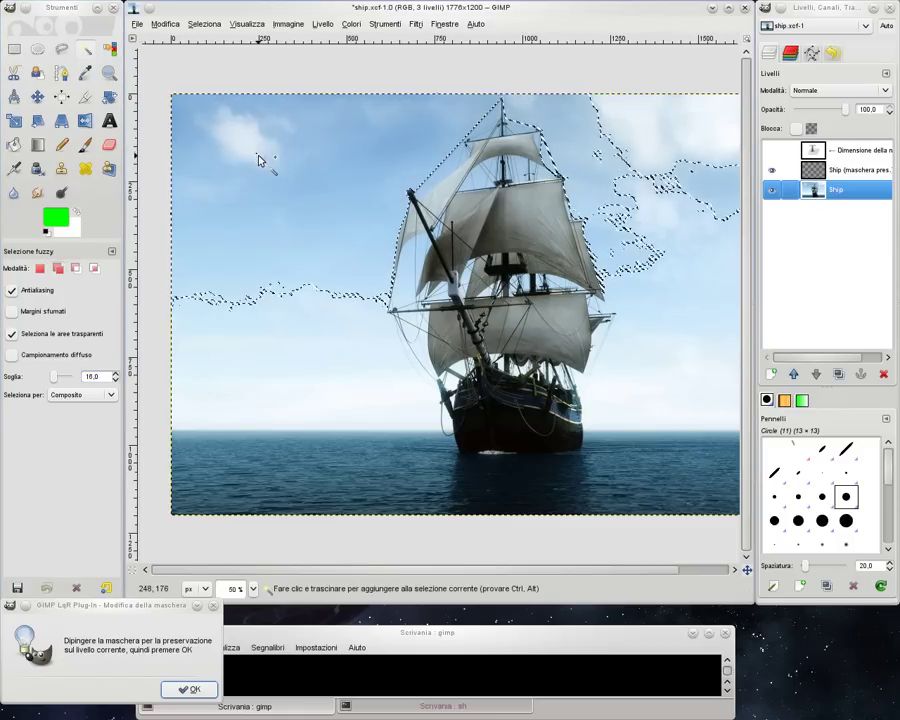
left_click(274, 390)
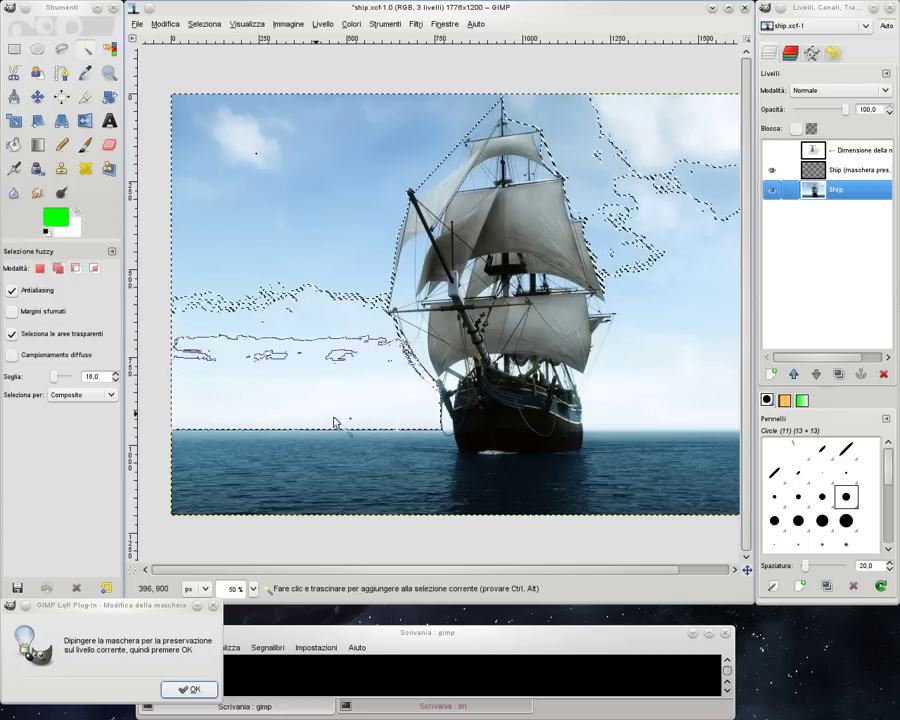
left_click_drag(337, 422, 227, 305)
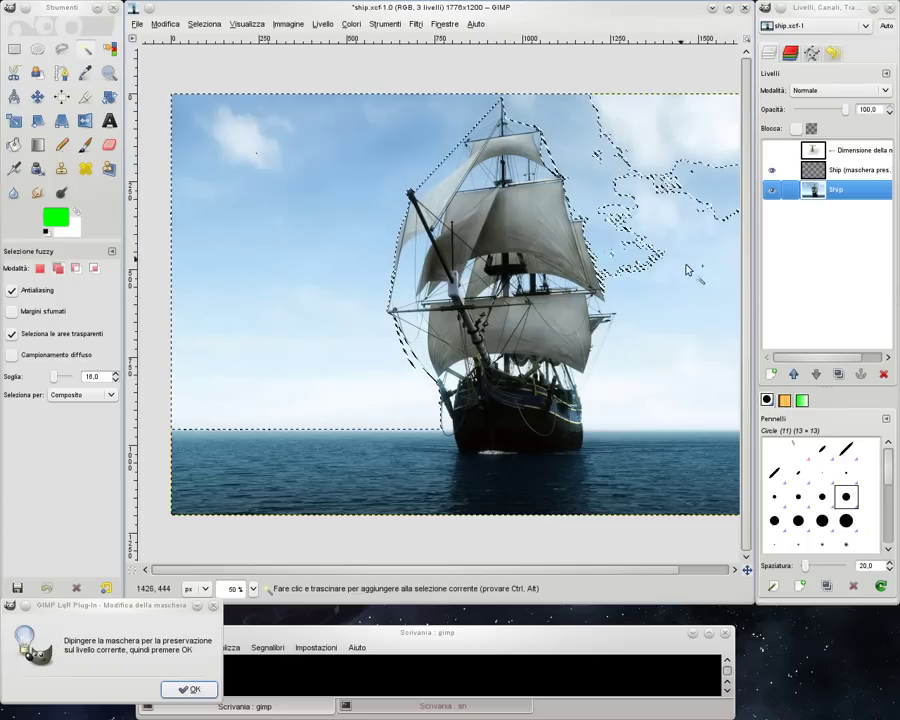
left_click_drag(693, 271, 688, 408)
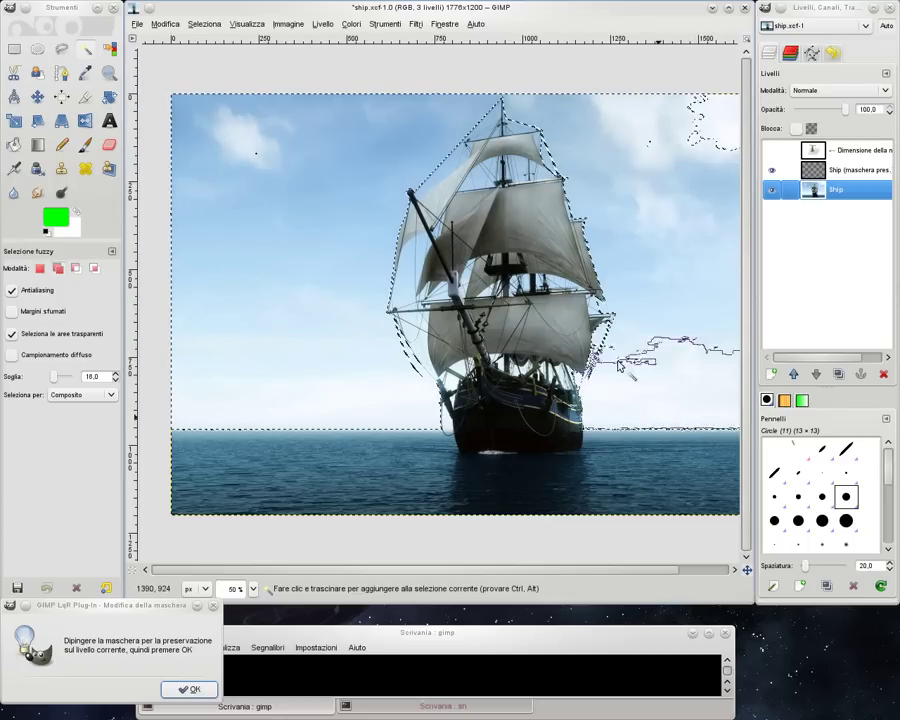
left_click(690, 120)
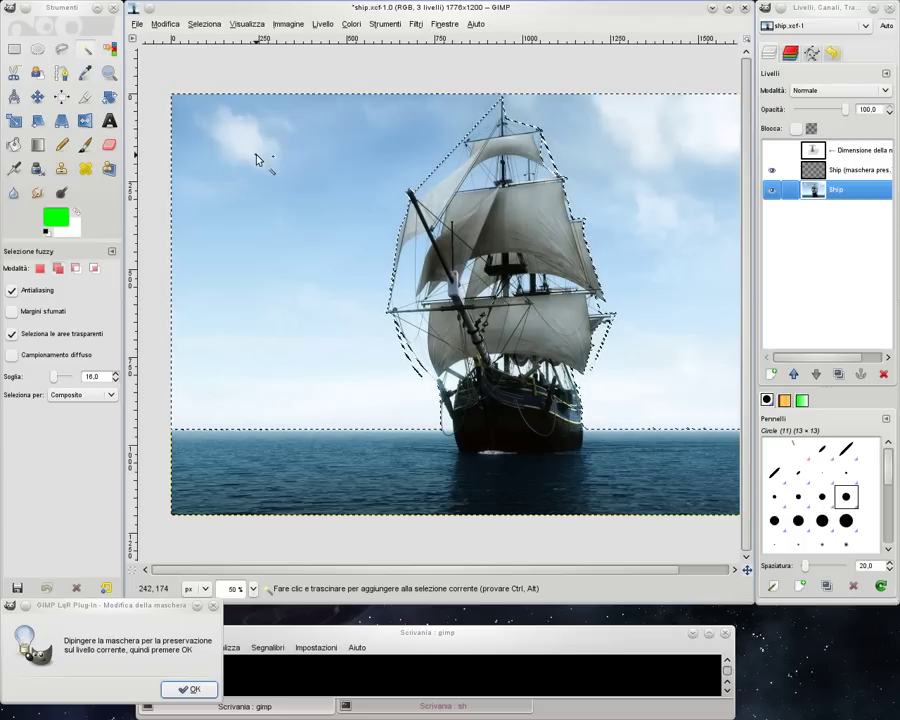
Add the sea below the ship at threshold 9 and view the selection as a Quick Mask.
left_click(326, 450)
left_click_drag(323, 444, 305, 491)
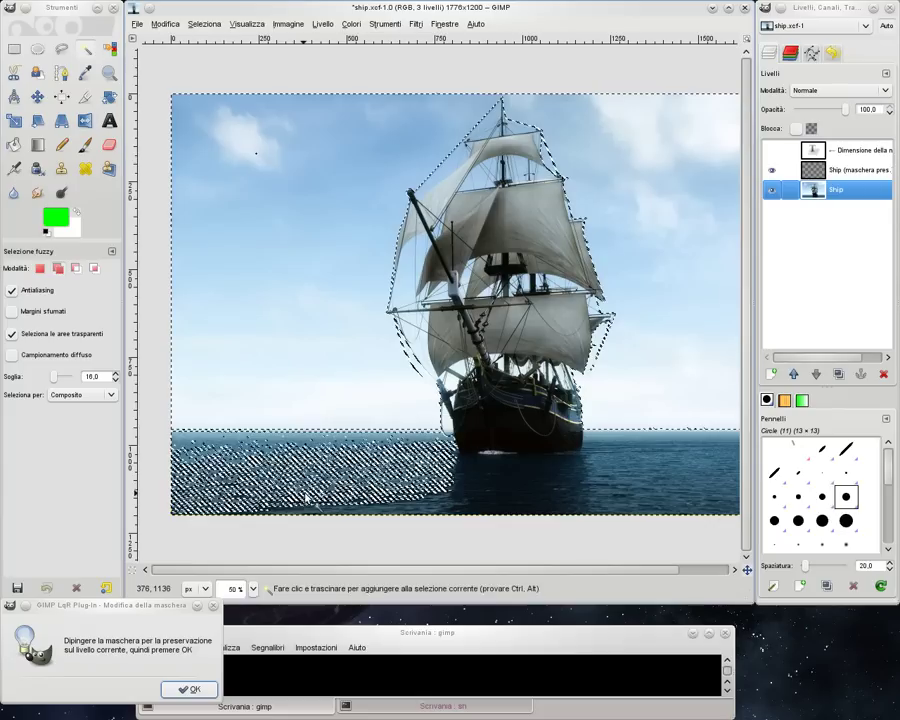
mouse_move(305, 491)
left_mouse_down()
mouse_move(319, 513)
mouse_move(662, 452)
mouse_move(655, 432)
left_mouse_up()
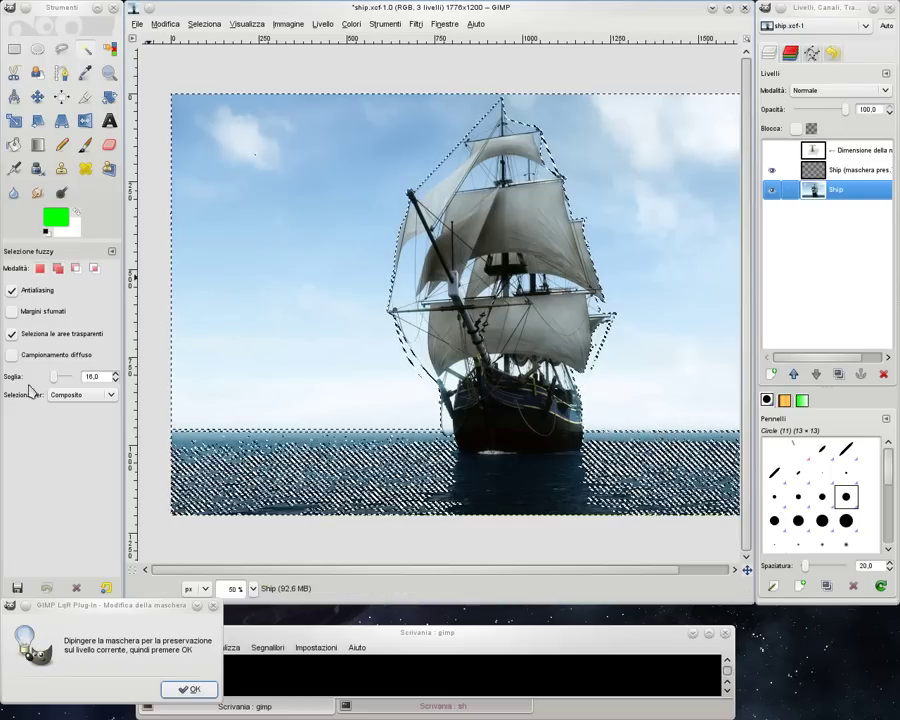
left_click(115, 373)
type("9")
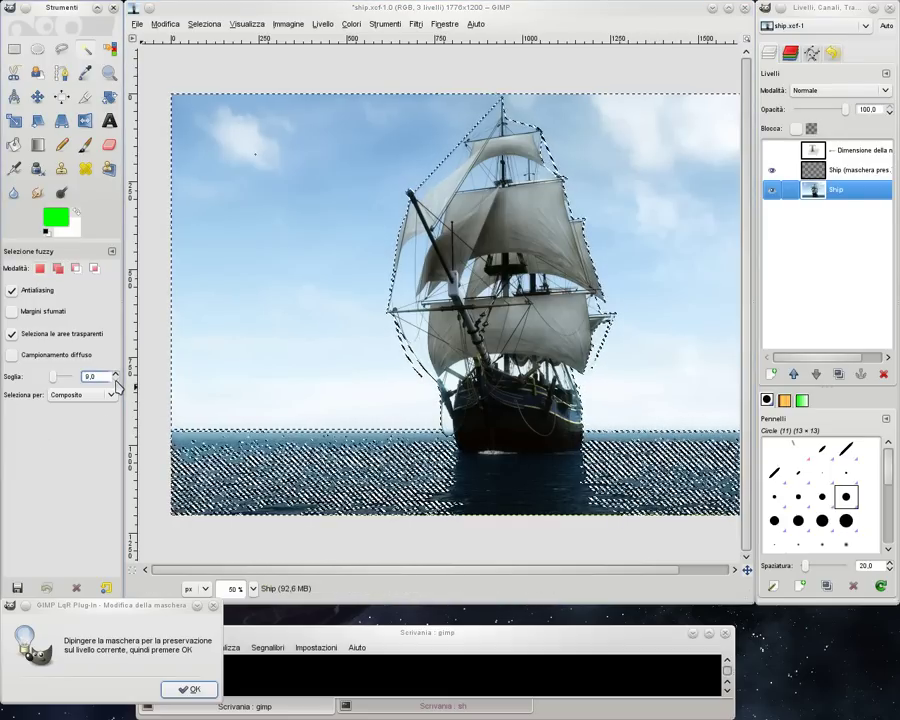
left_click(433, 499)
left_click(433, 500)
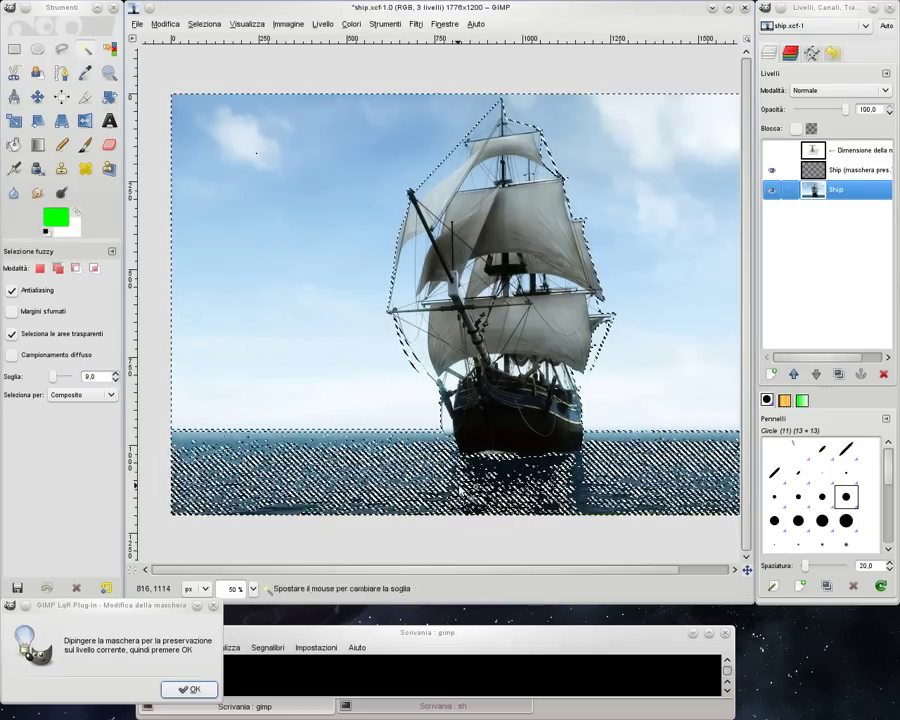
left_click_drag(598, 518, 583, 495)
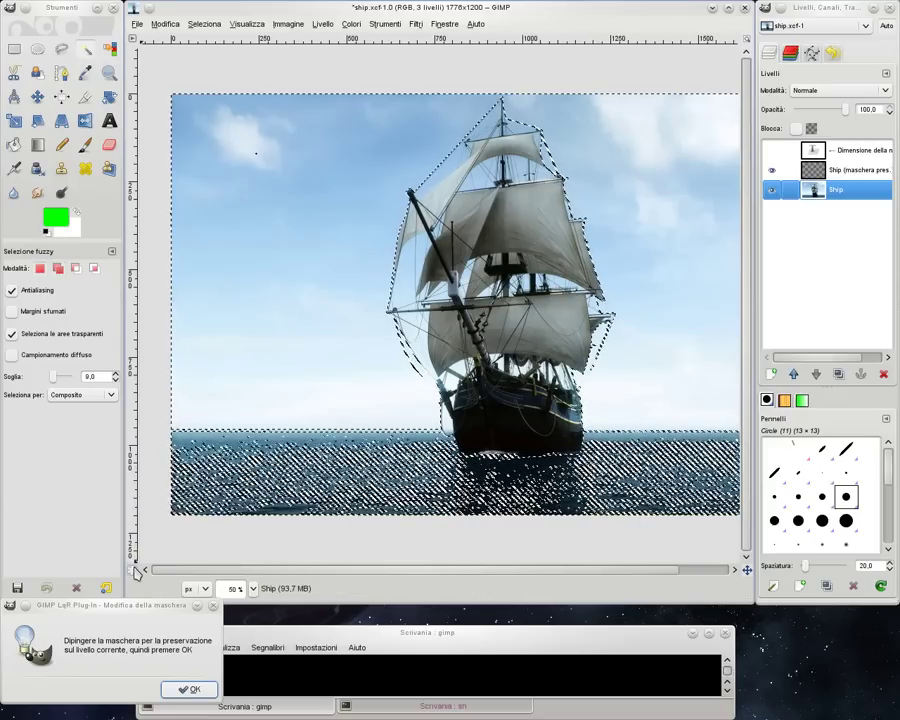
key("shift+q")
Erase red Quick Mask streaks along the horizon and water with the Eraser at scale 10.
left_click(92, 147)
left_click(109, 144)
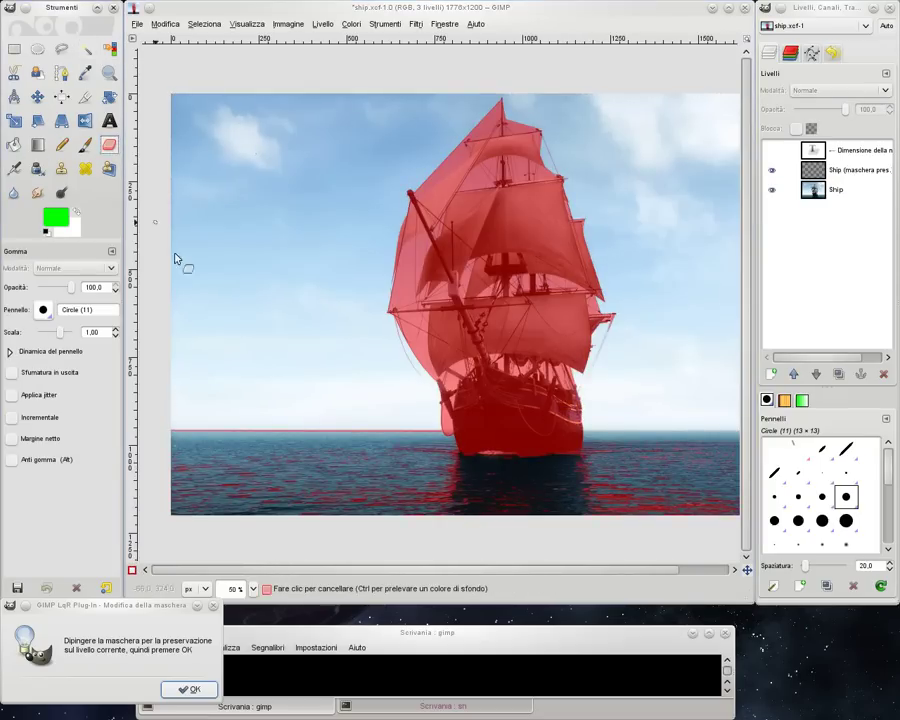
scroll(395, 468, "up", 3, "ctrl")
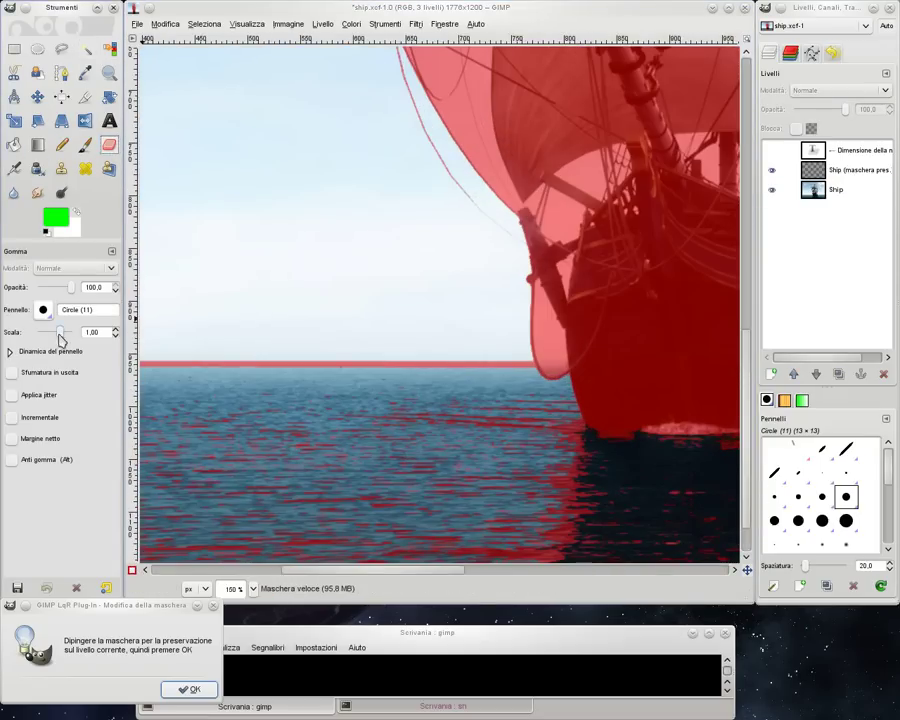
left_click_drag(60, 332, 77, 332)
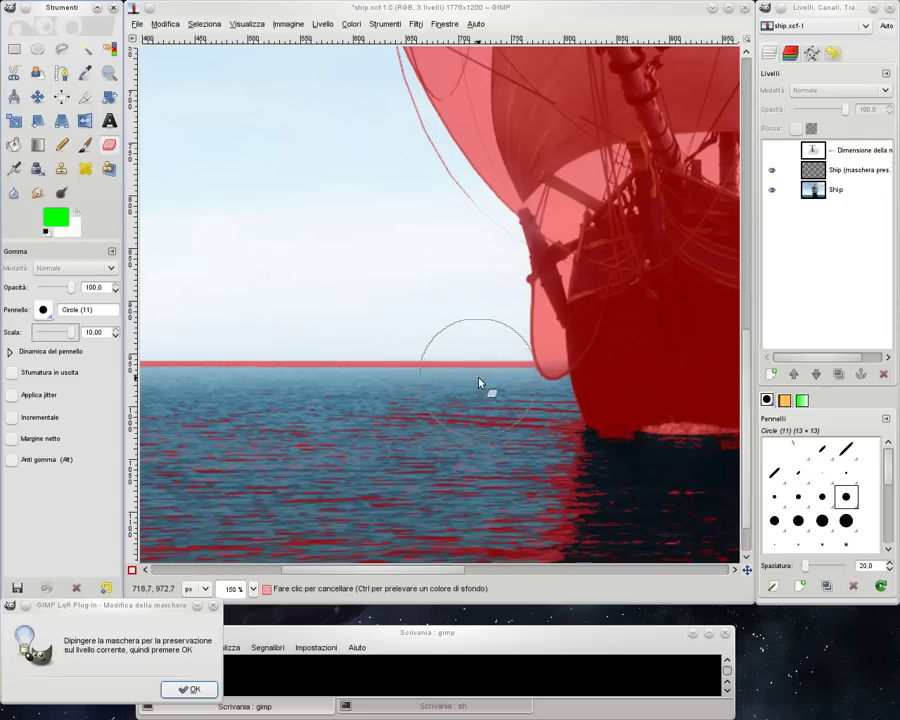
mouse_move(478, 380)
left_mouse_down()
mouse_move(237, 557)
mouse_move(437, 472)
left_mouse_up()
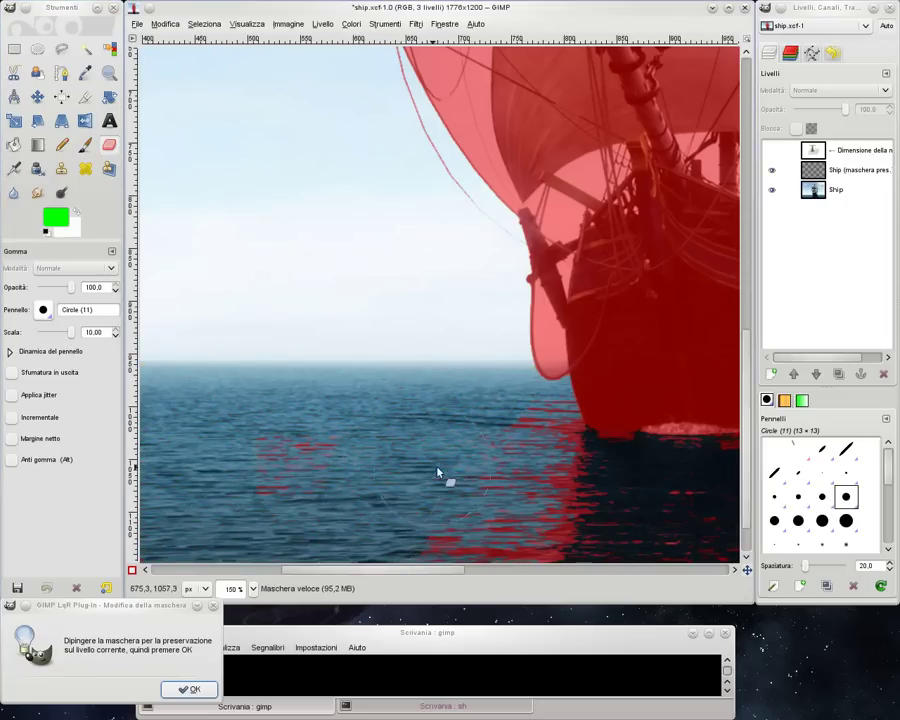
left_click_drag(498, 467, 473, 457)
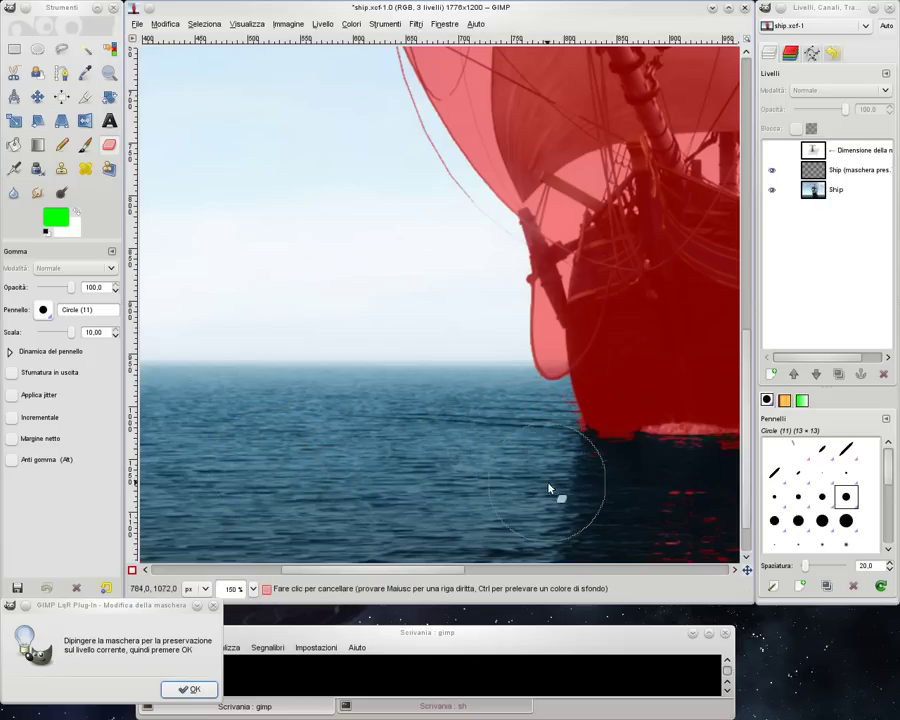
scroll(570, 481, "down", 1, "ctrl")
scroll(575, 485, "down", 1, "ctrl")
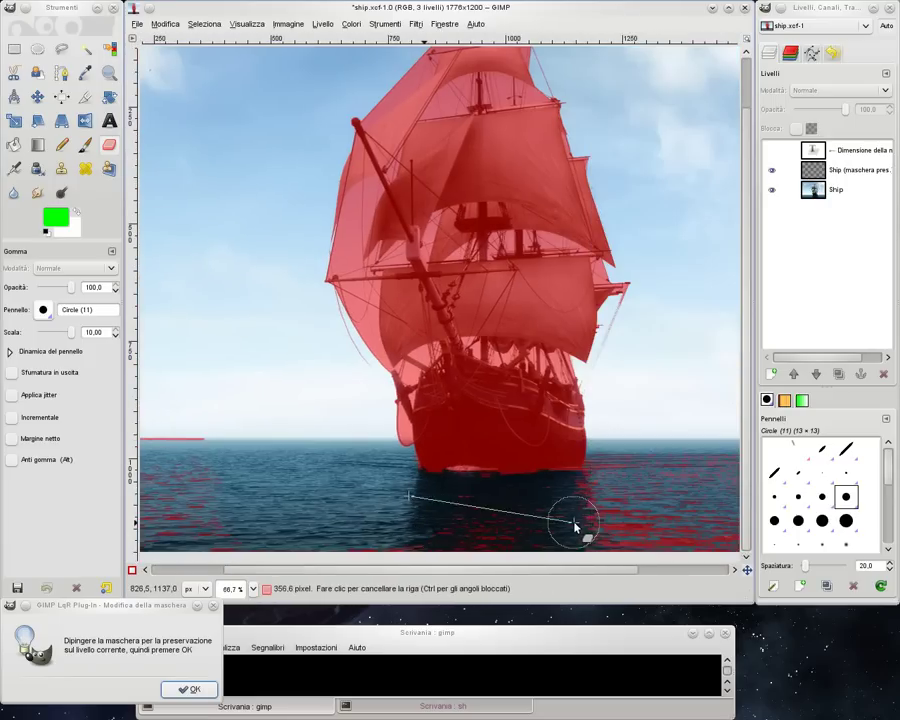
scroll(617, 462, "up", 1, "ctrl")
scroll(610, 450, "up", 2, "ctrl")
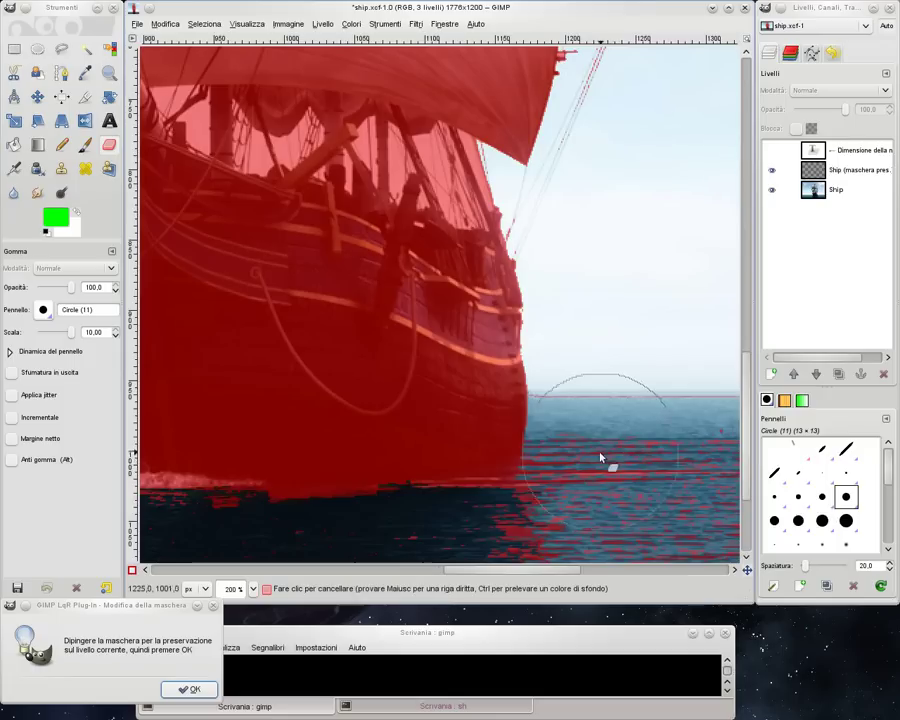
Erase the remaining red mask beside the bow and lower-right water, using a smaller brush near the hull.
mouse_move(608, 408)
left_mouse_down()
mouse_move(607, 476)
mouse_move(681, 479)
left_mouse_up()
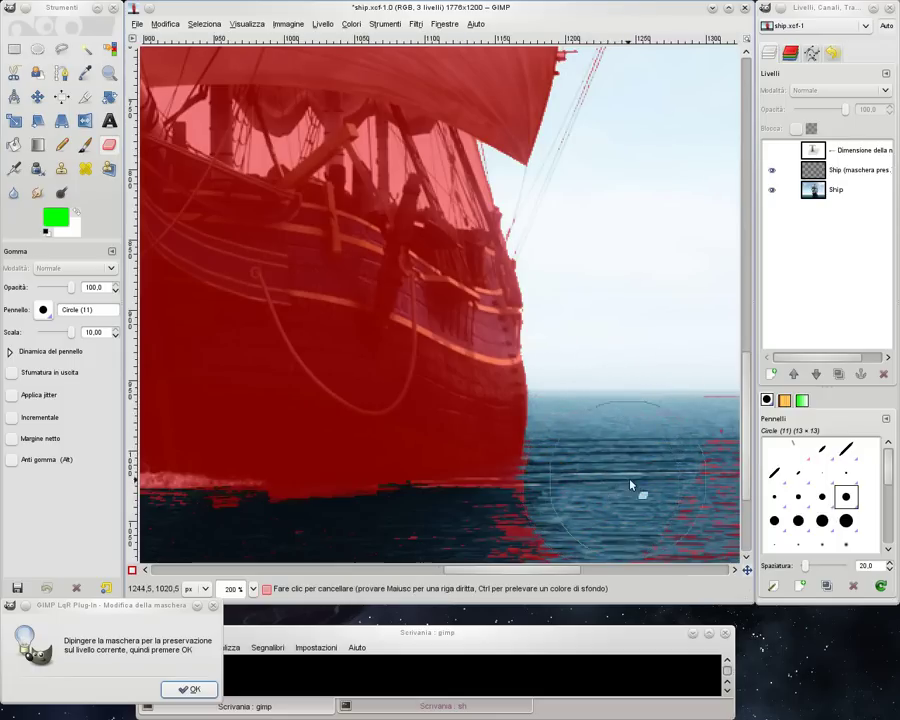
scroll(675, 460, "down", 1, "ctrl")
scroll(675, 458, "down", 1, "ctrl")
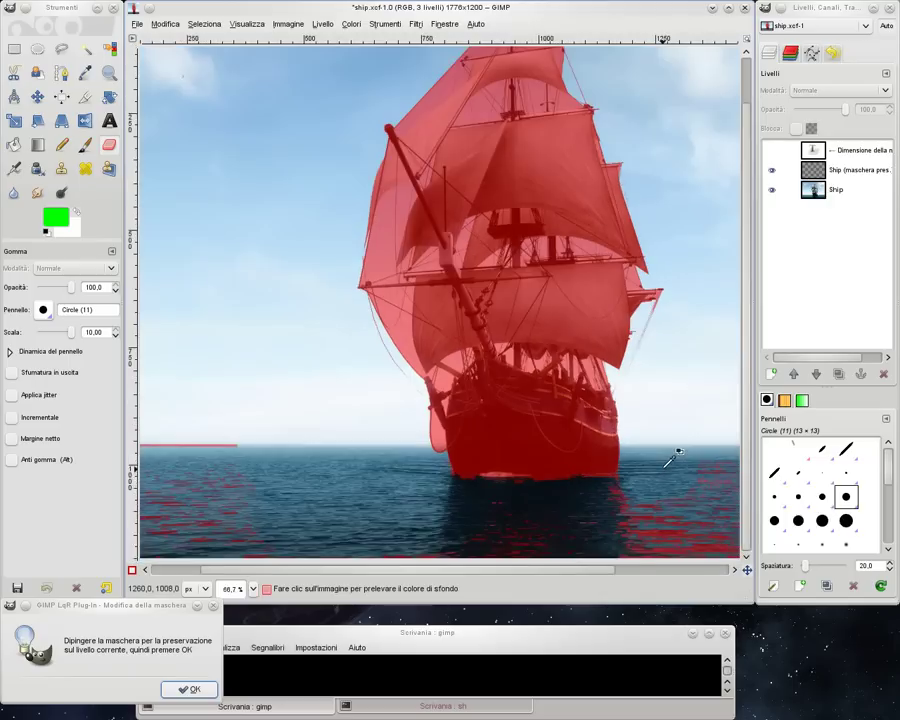
scroll(671, 458, "down", 1, "ctrl")
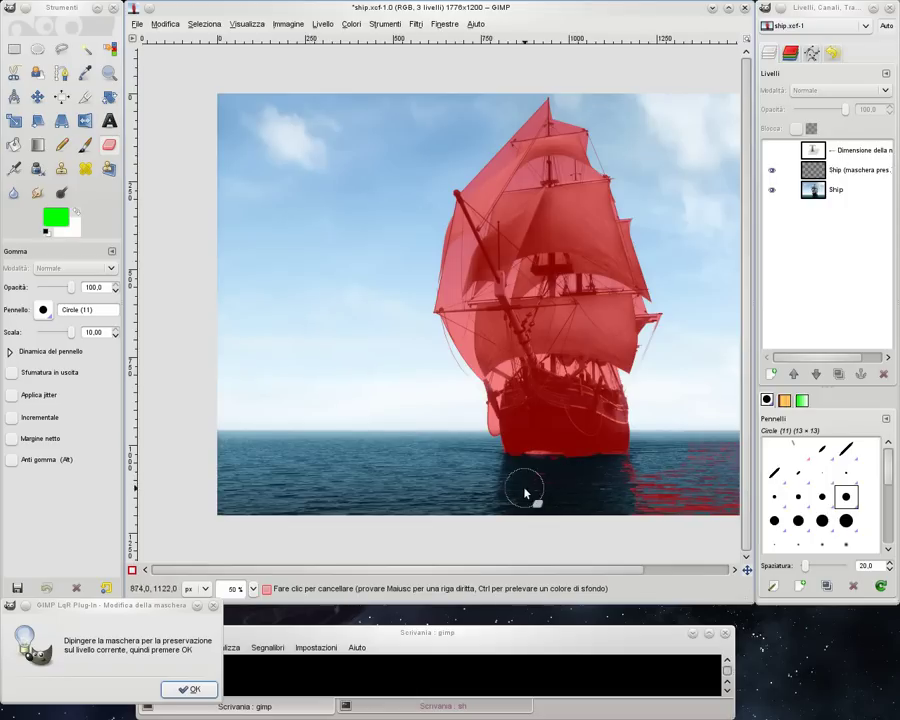
left_click_drag(644, 486, 630, 506)
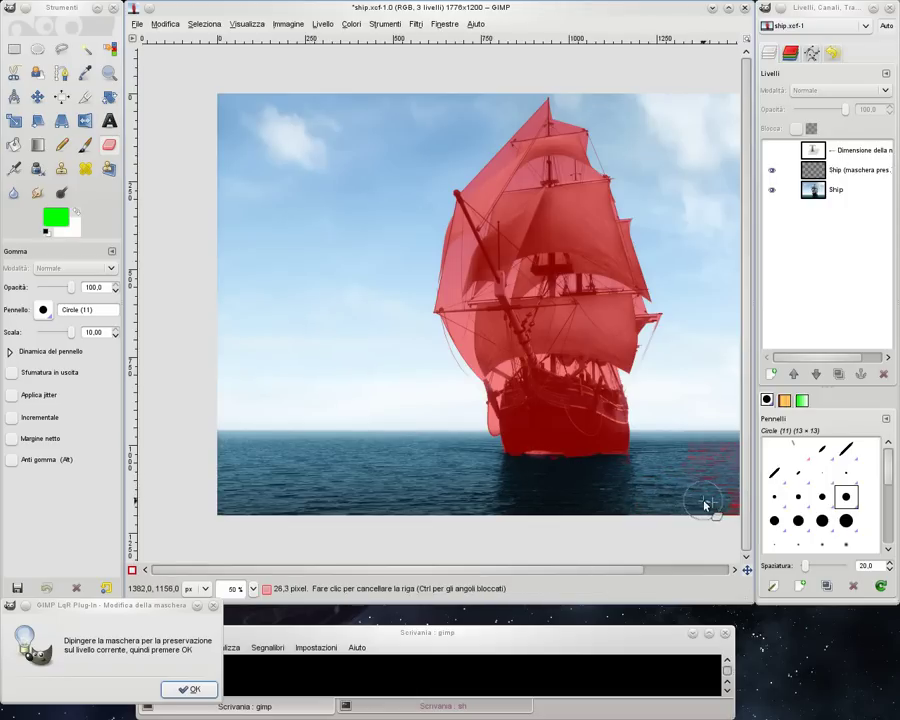
scroll(705, 505, "right", 2)
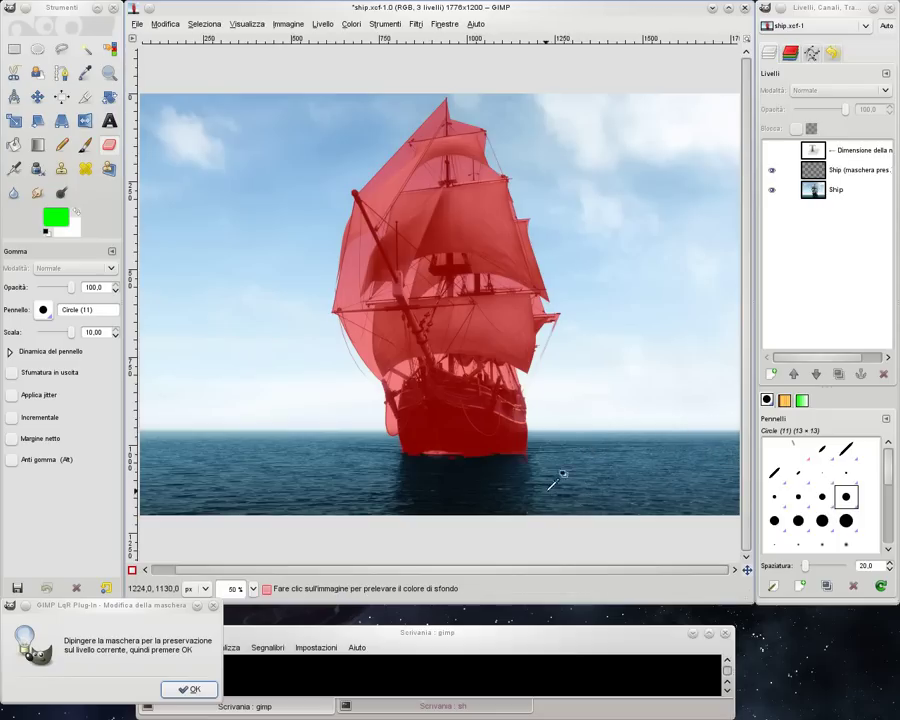
scroll(560, 470, "up", 2)
scroll(545, 460, "up", 1)
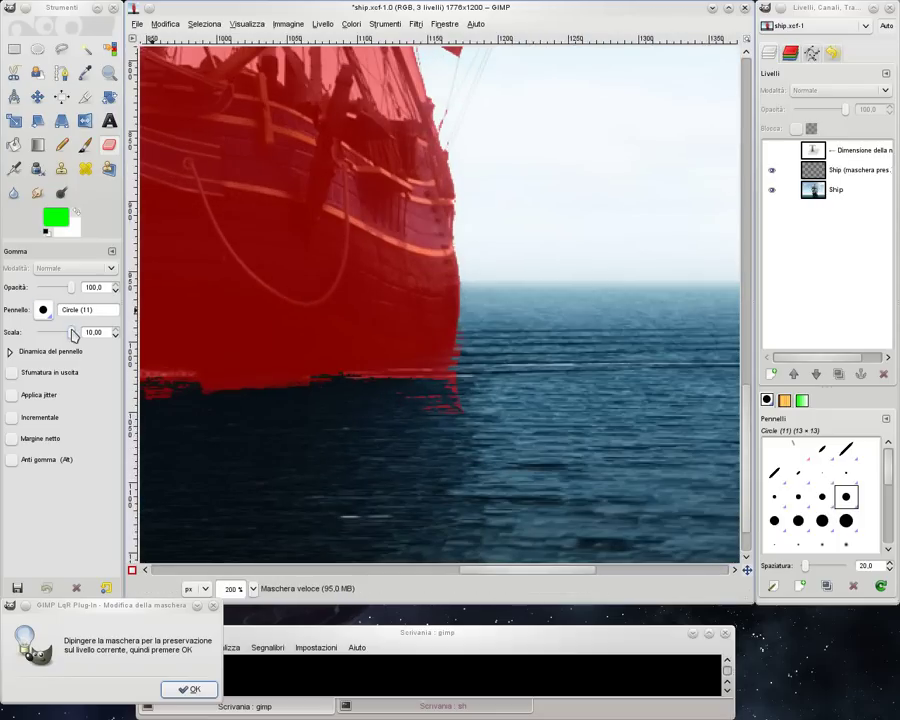
left_click_drag(72, 335, 62, 335)
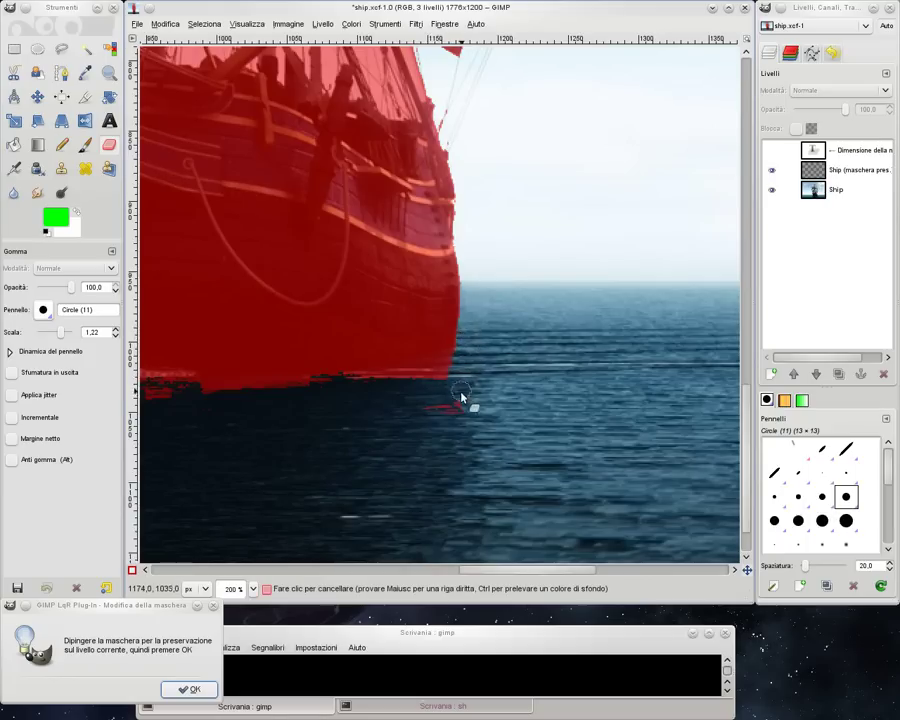
scroll(410, 437, "left", 5)
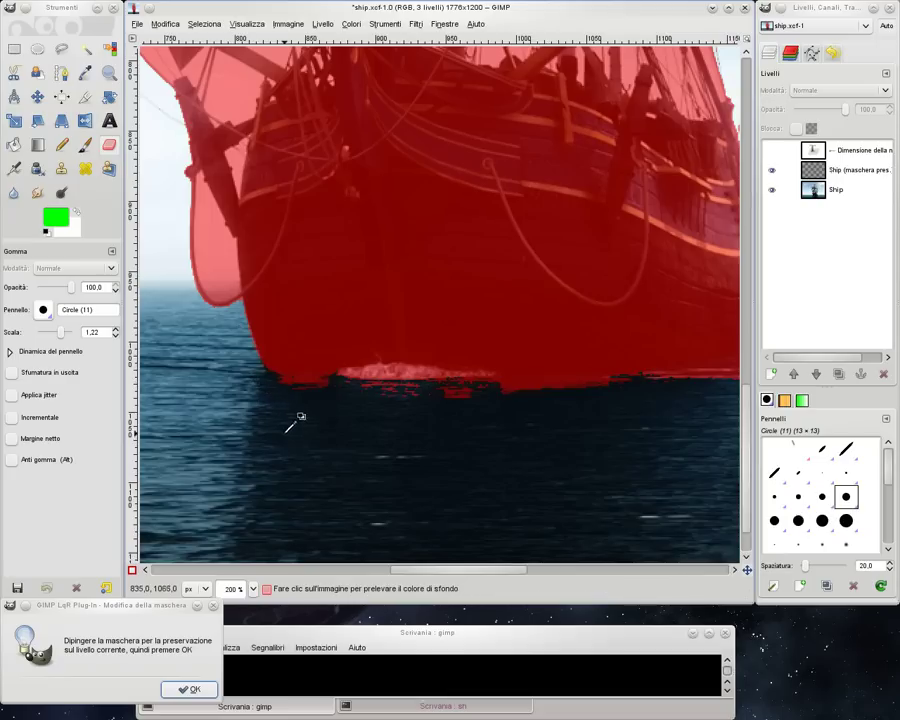
scroll(293, 421, "down", 5, "ctrl")
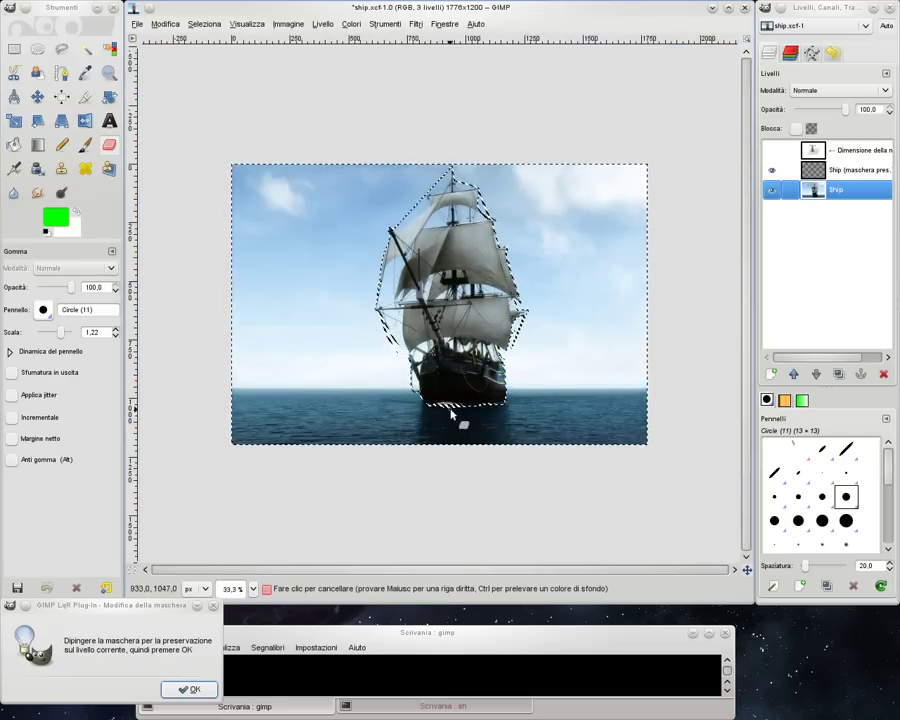
Invert the selection to the ship, fill it green on the mask layer, and return to the Ship layer.
left_click(210, 23)
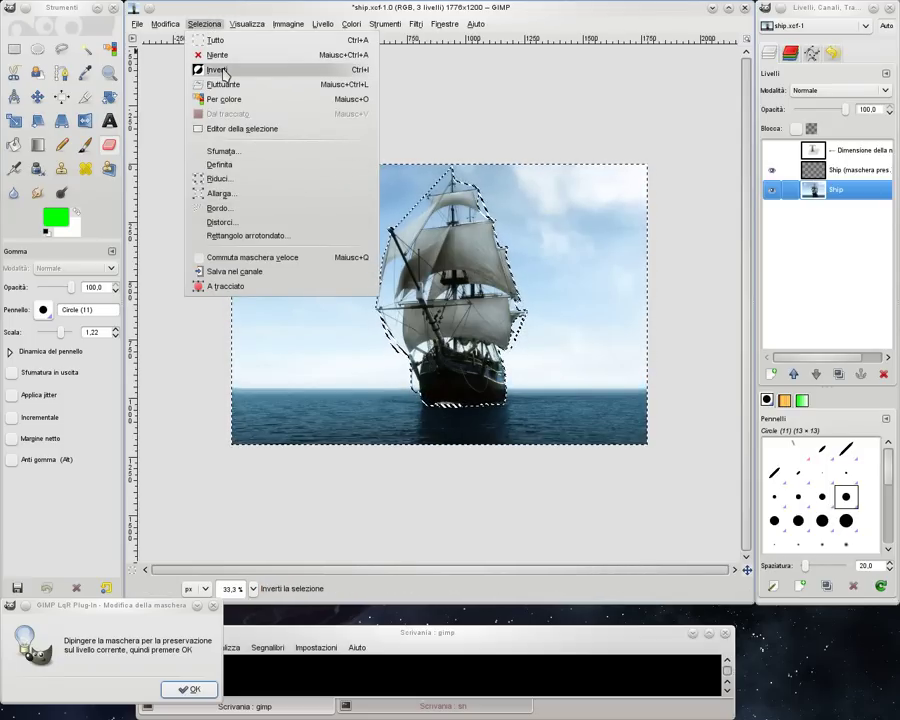
left_click(310, 72)
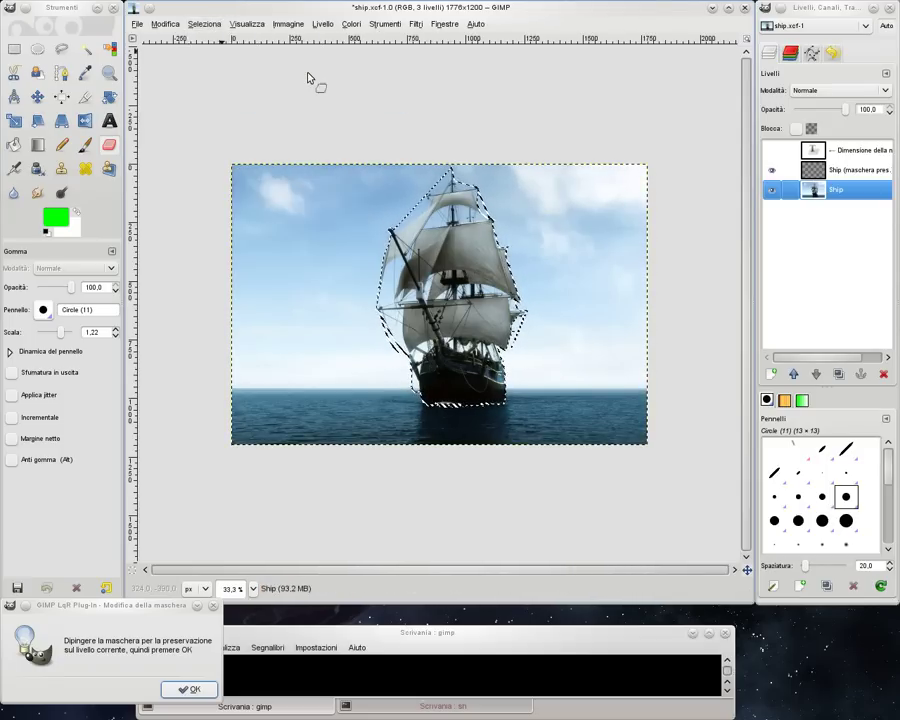
left_click(862, 170)
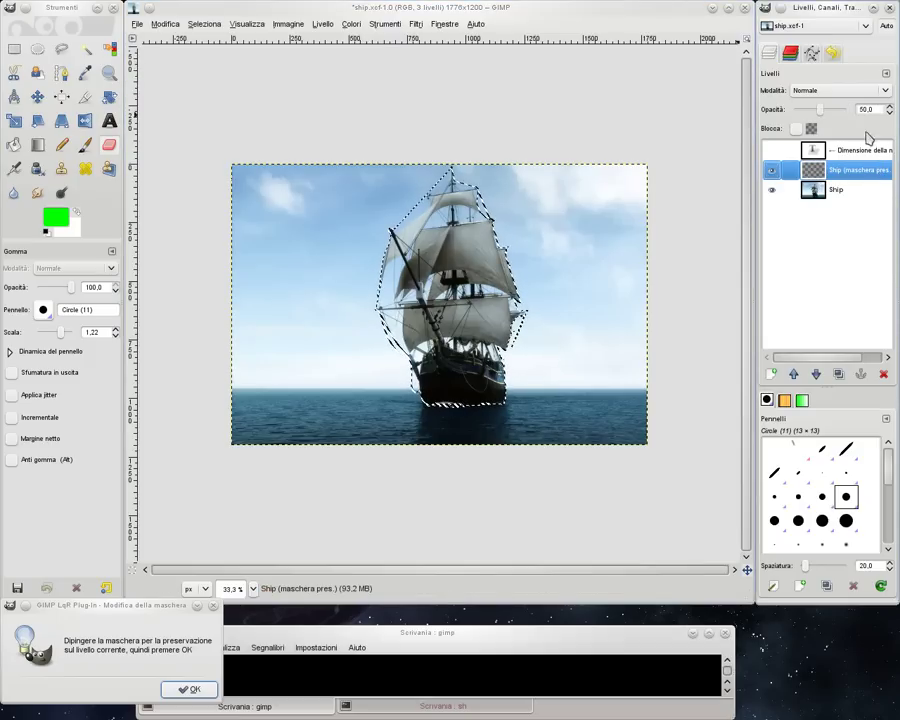
left_click(14, 144)
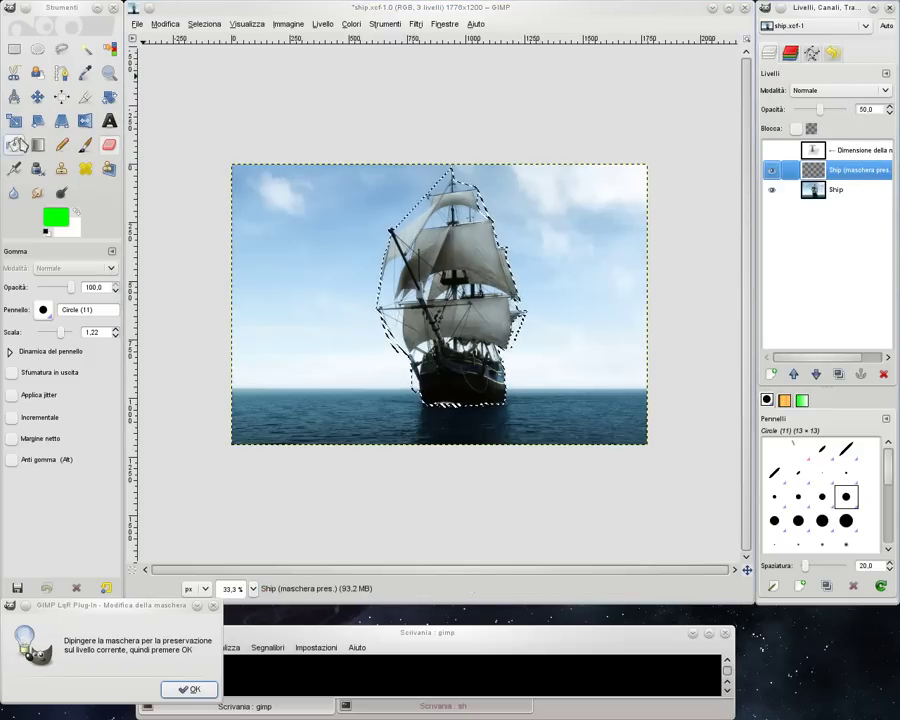
left_click(462, 213)
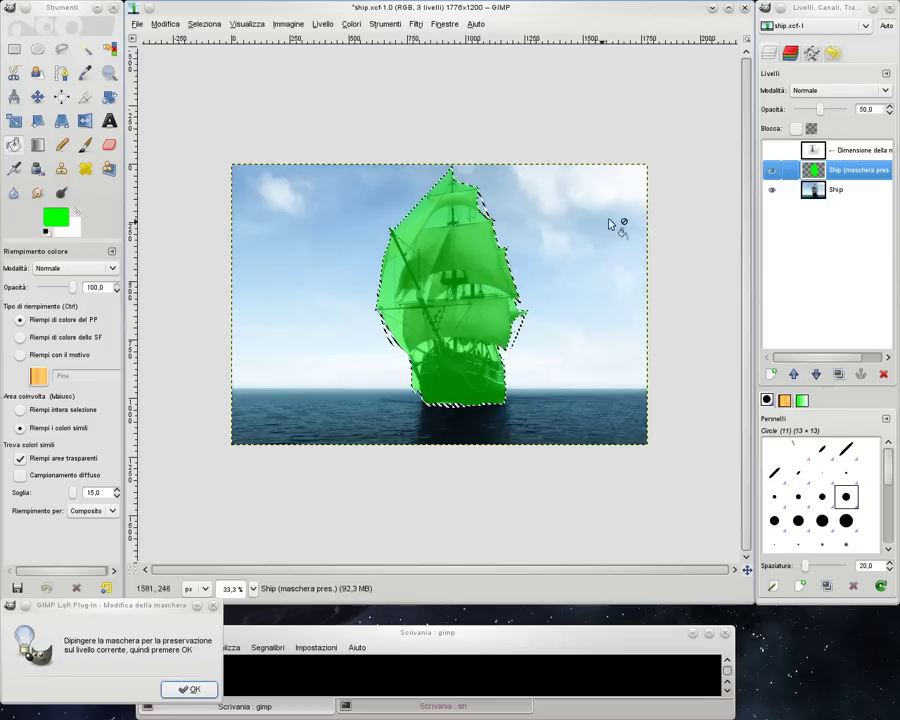
key("Page_Down")
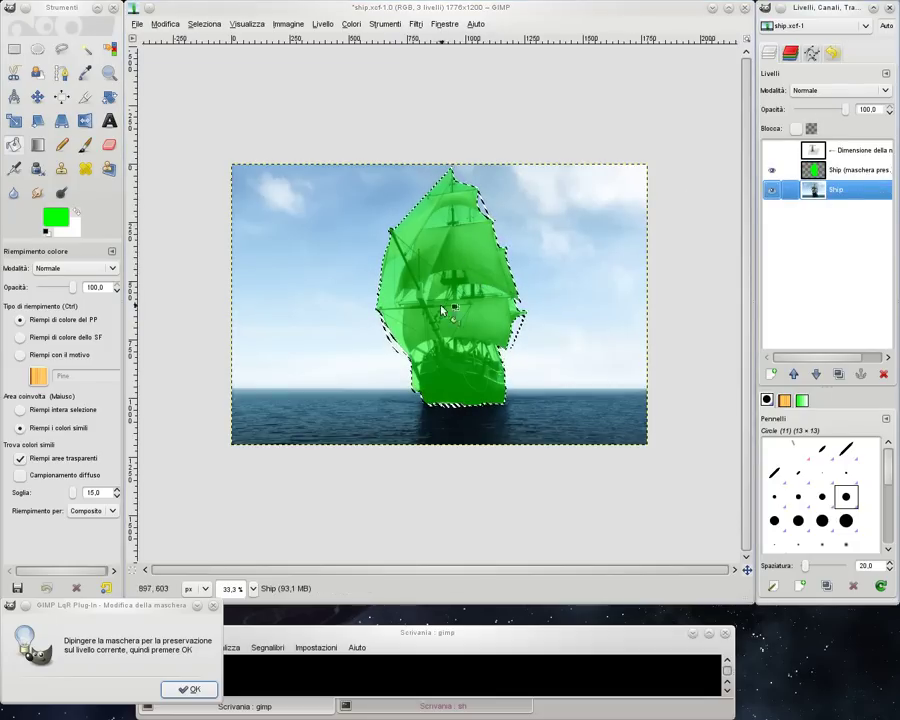
Confirm the mask and interactively rescale the Ship layer to 2700 wide with LiquidRescale.
left_click(200, 689)
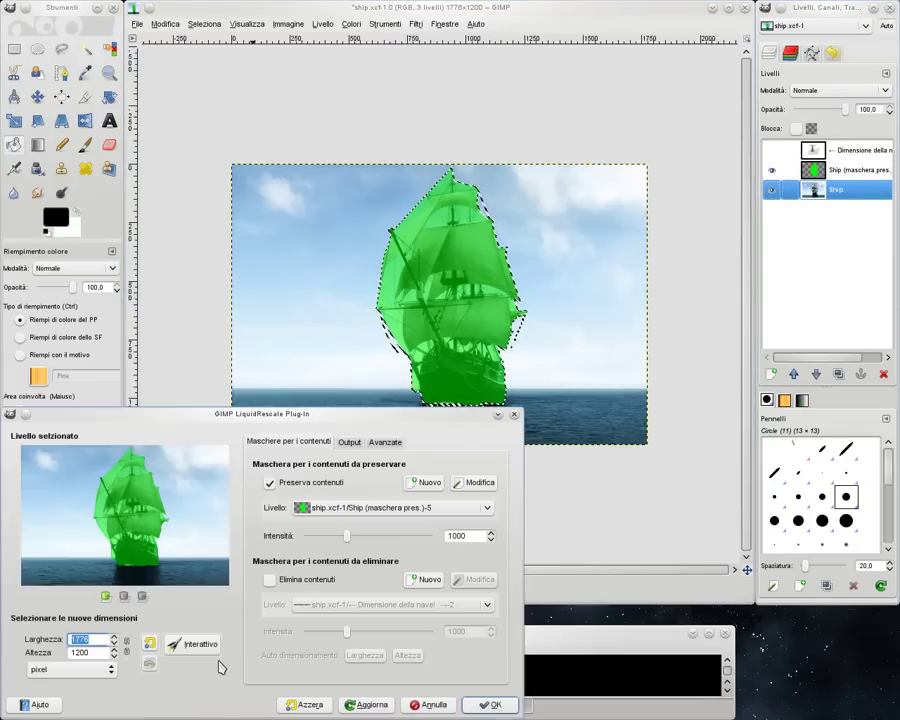
mouse_move(316, 410)
left_mouse_down()
mouse_move(508, 175)
mouse_move(514, 86)
left_mouse_up()
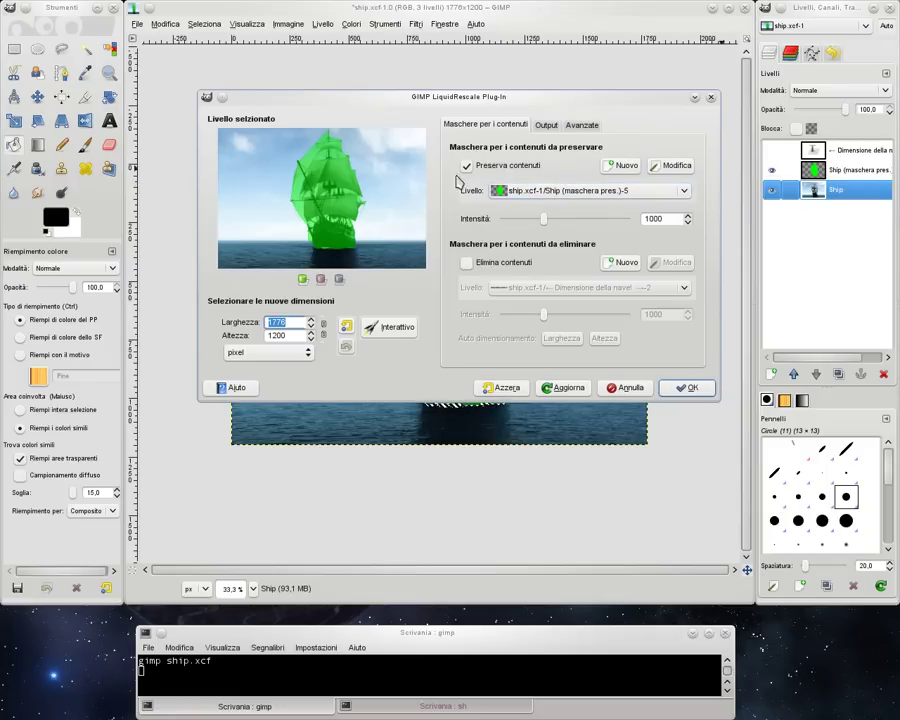
left_click(382, 328)
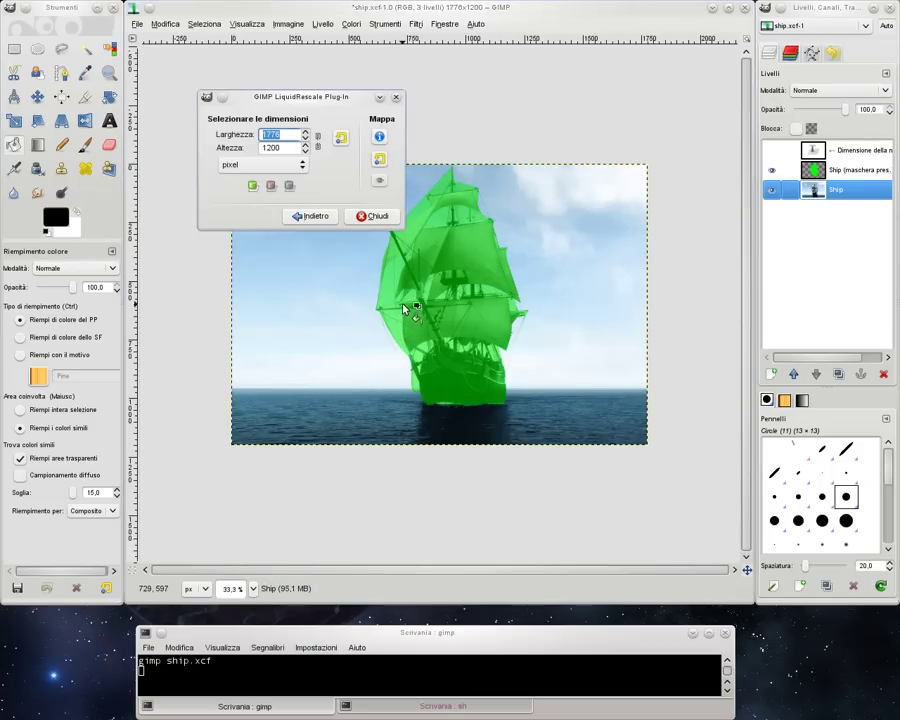
mouse_move(297, 91)
left_mouse_down()
mouse_move(427, 20)
mouse_move(429, 3)
left_mouse_up()
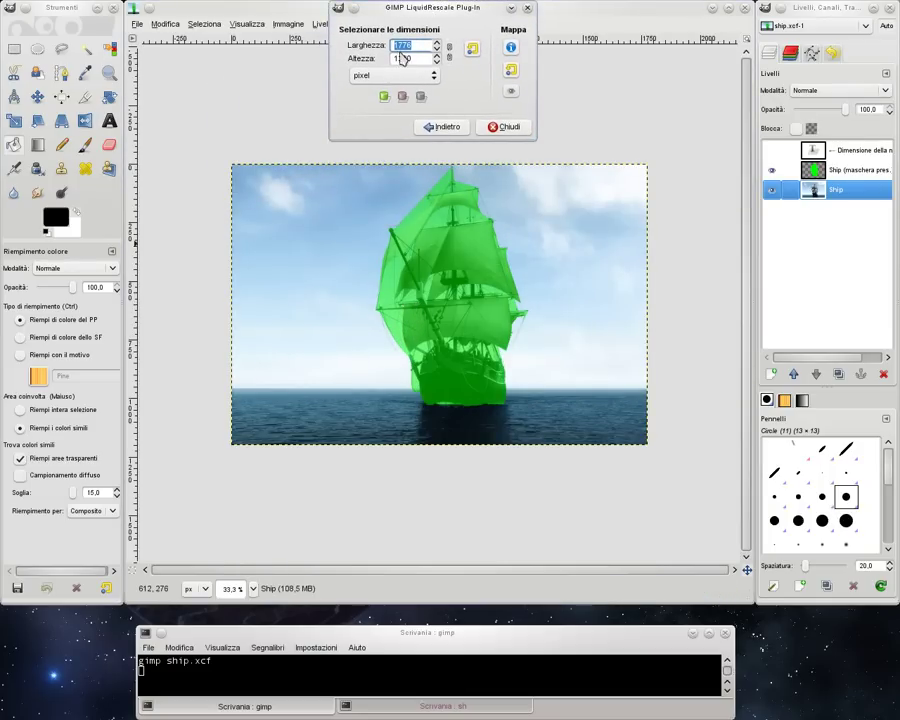
type("2700")
left_click(382, 97)
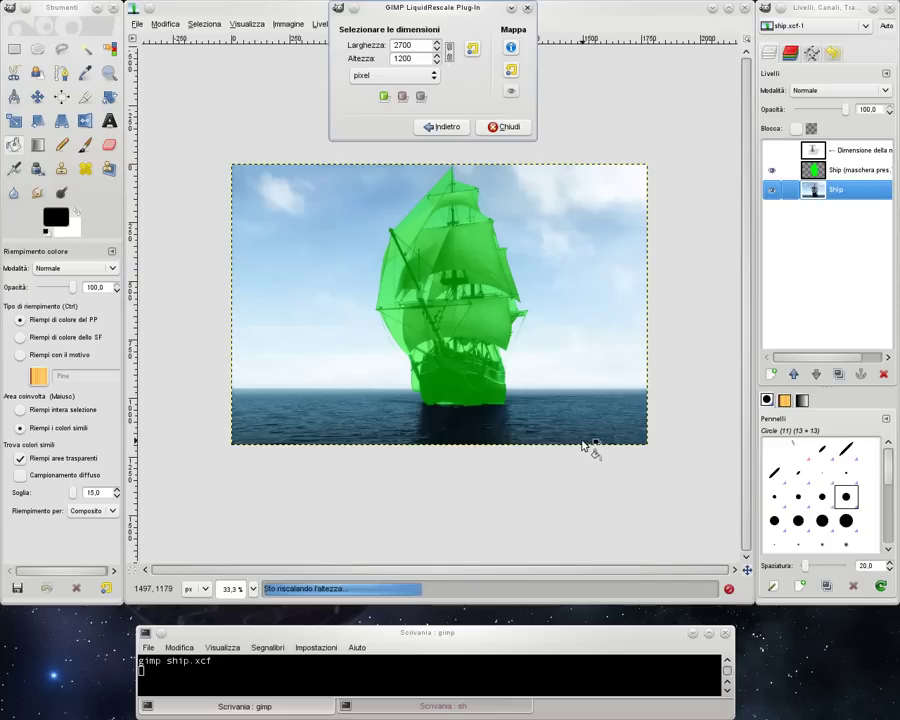
key("minus")
key("minus")
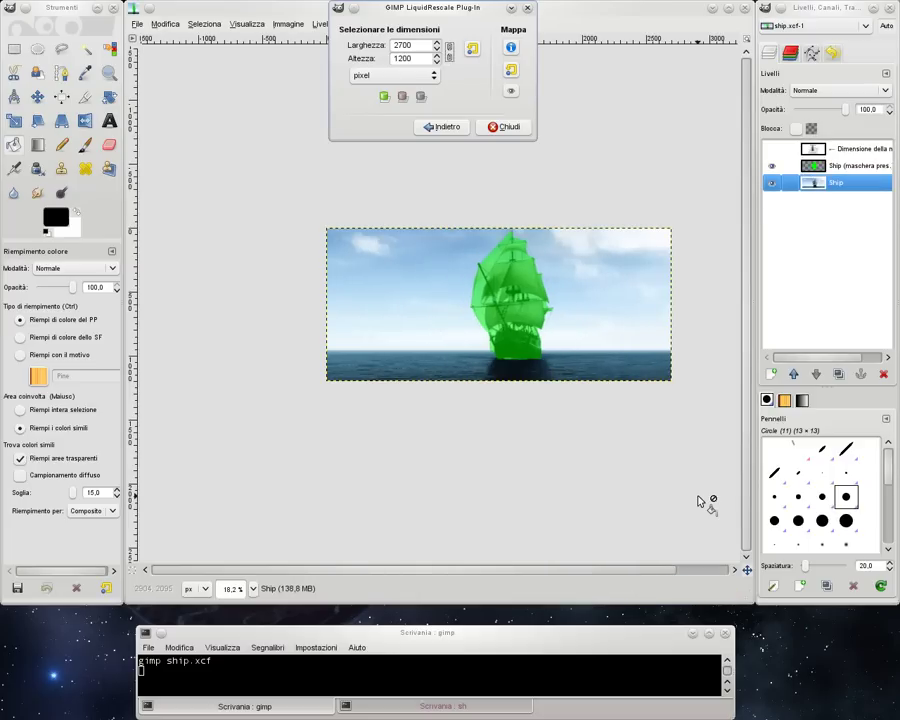
Hide the green mask, inspect the widened ship up close, and close LiquidRescale.
left_click(771, 165)
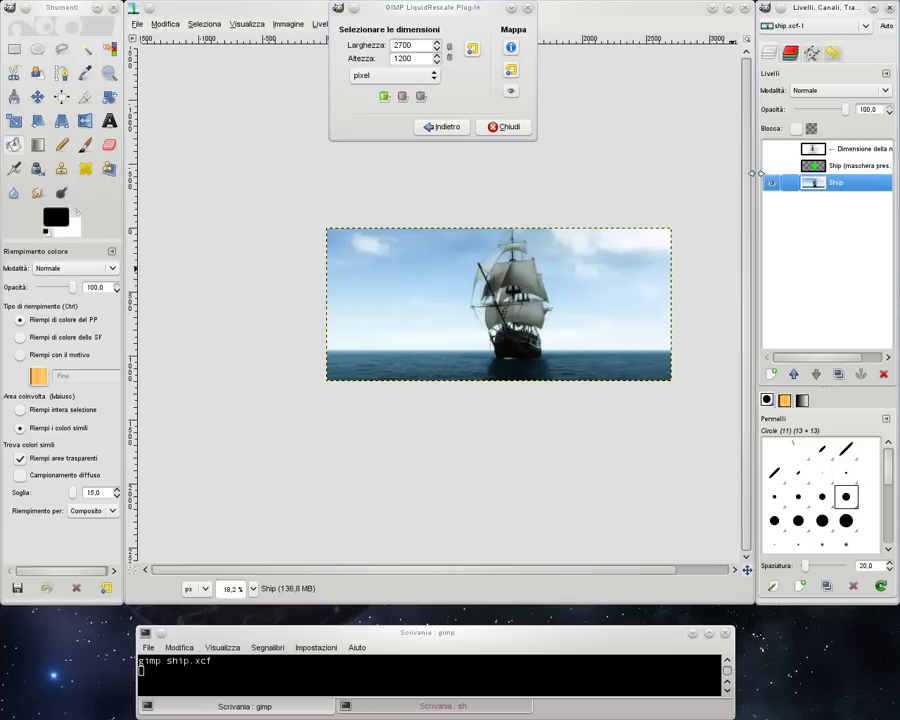
key("plus")
key("plus")
key("plus")
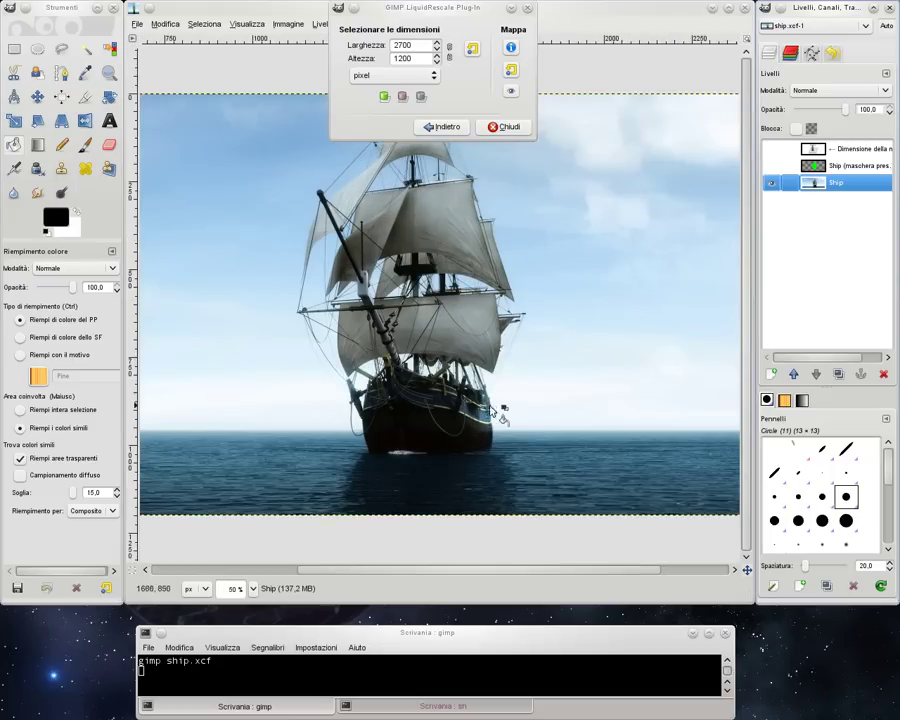
scroll(491, 409, "left", 5)
scroll(481, 410, "right", 7)
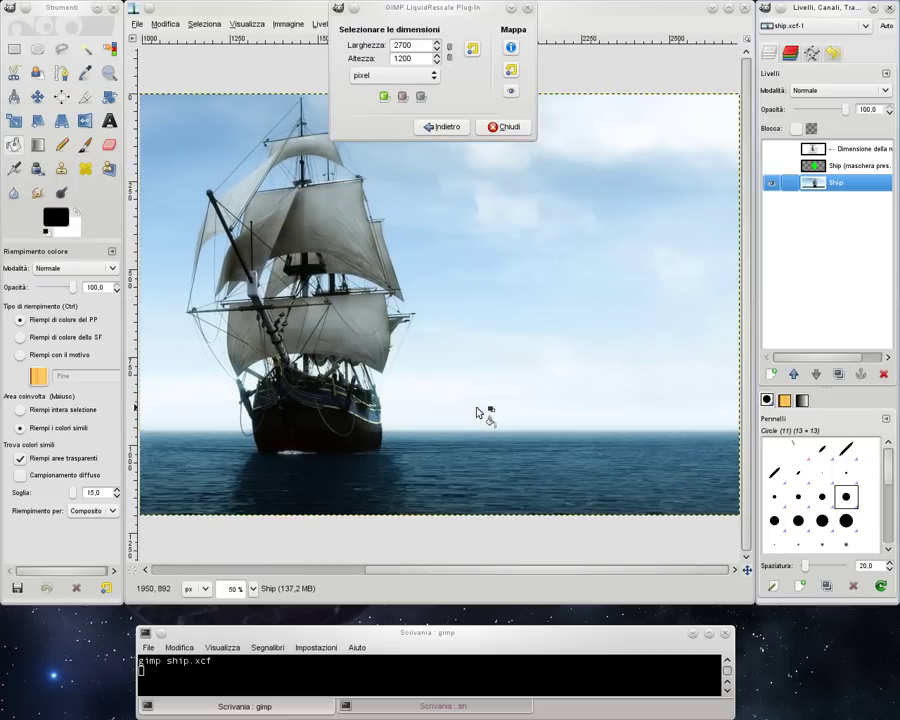
key("minus")
key("minus")
key("minus")
key("plus")
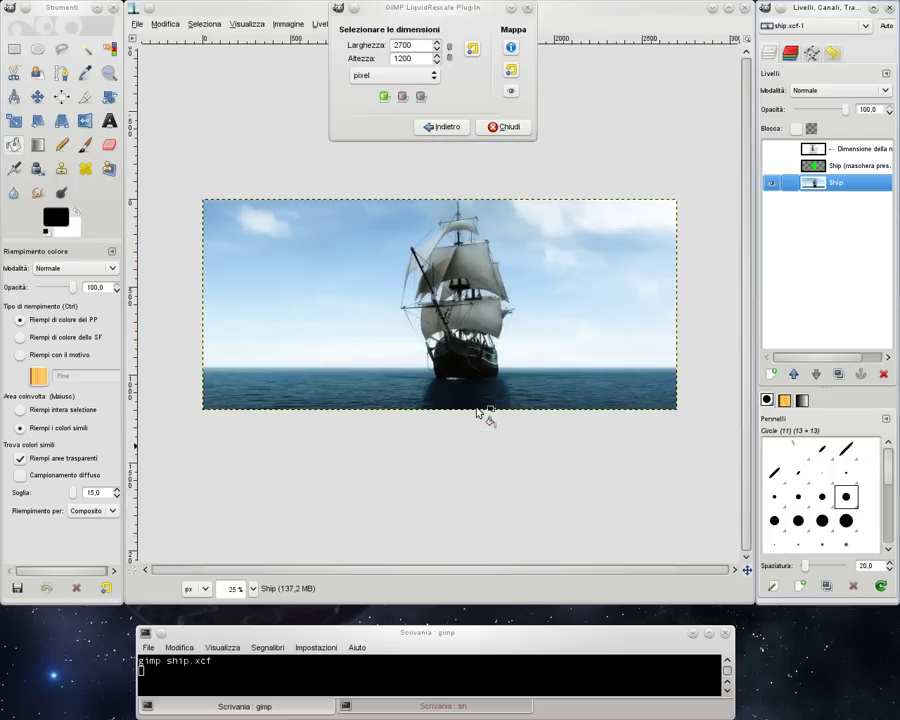
key("minus")
key("plus")
key("minus")
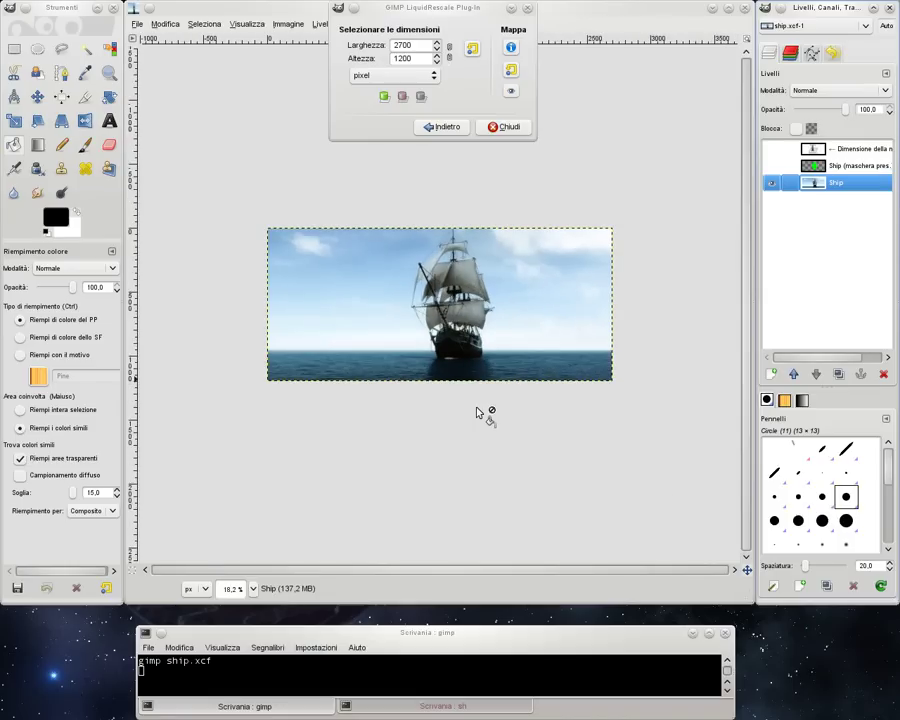
left_click(503, 127)
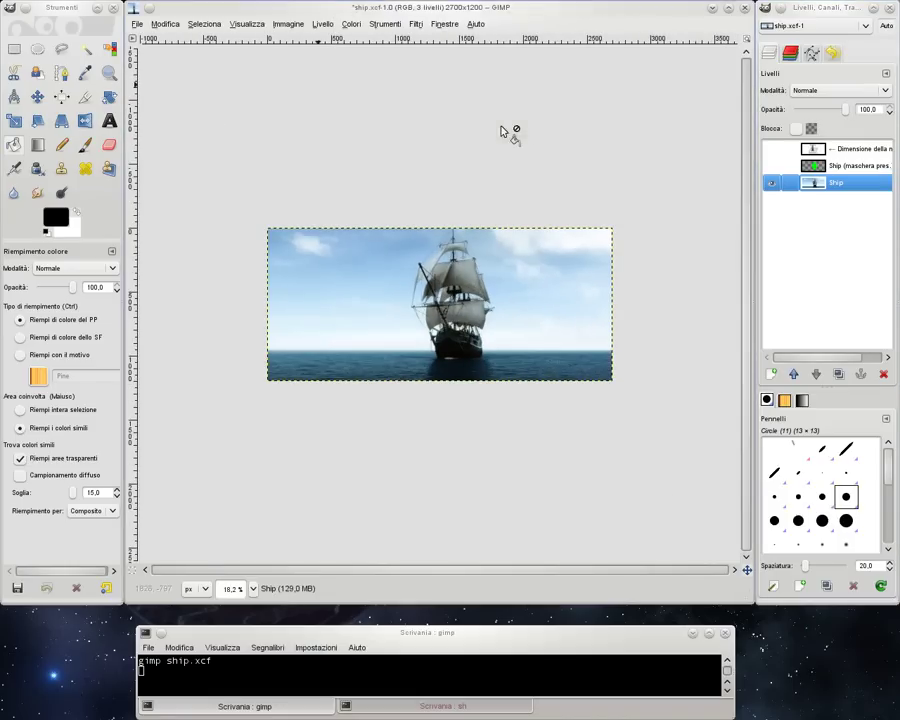
left_click(138, 24)
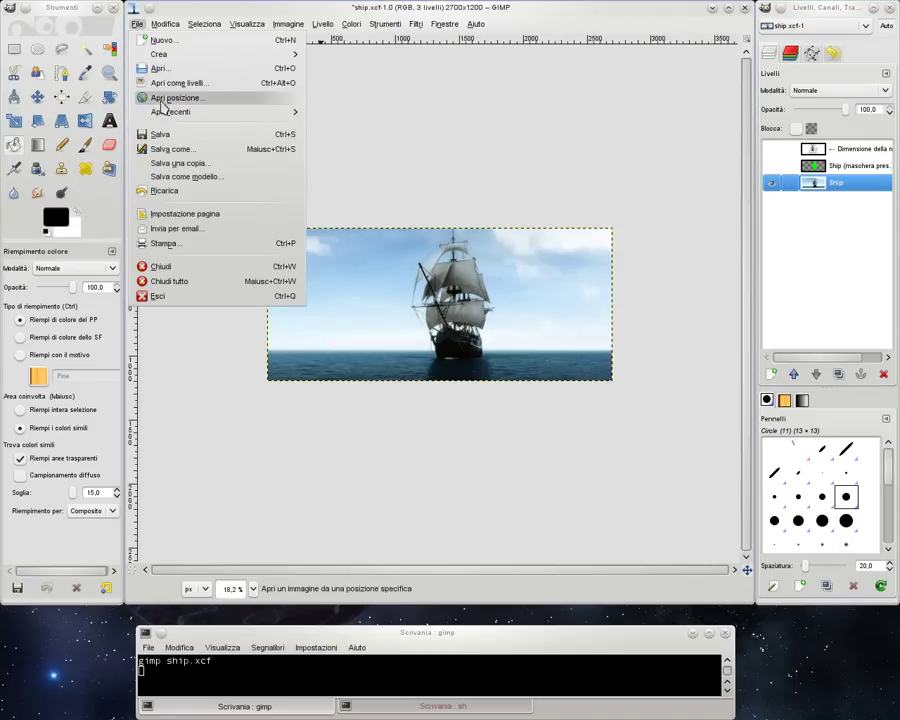
Add Kin+Ship.jpg as a layer named Original and rename the Ship layer to Scaled.
left_click(116, 68)
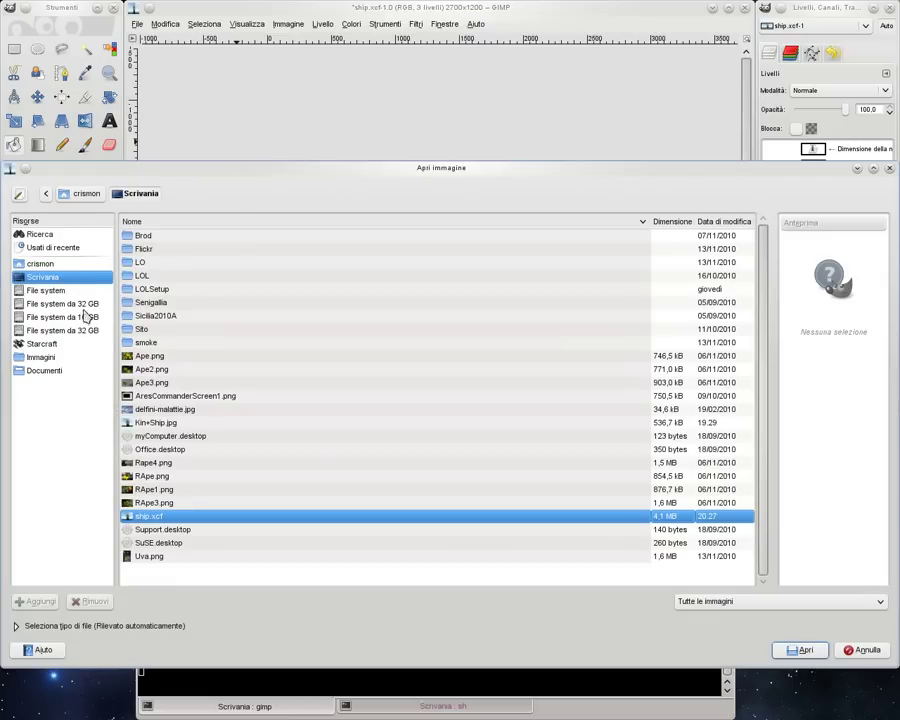
double_click(140, 423)
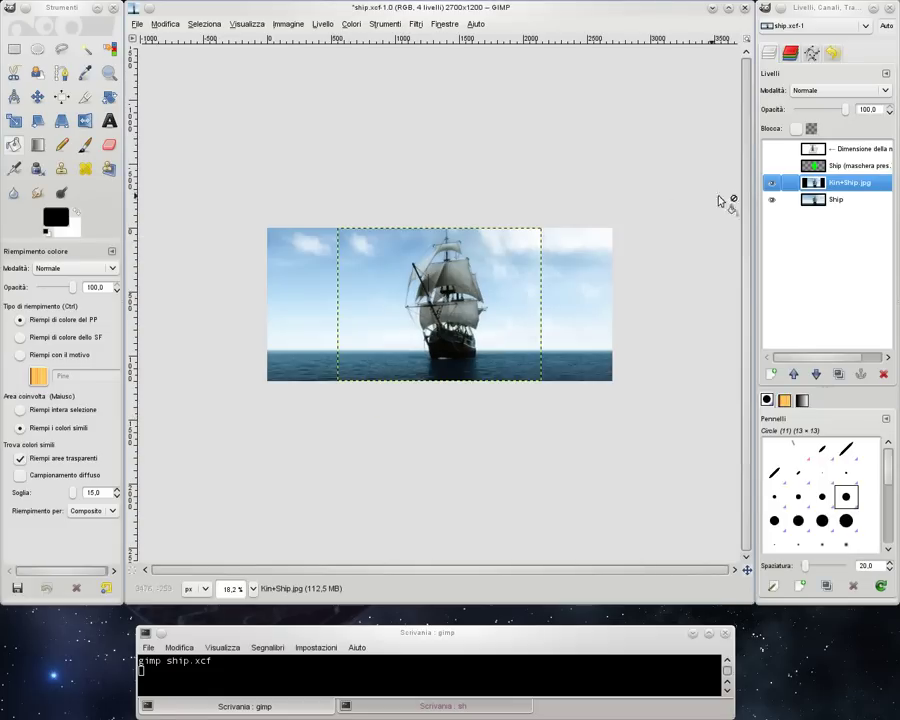
double_click(858, 189)
type("Original")
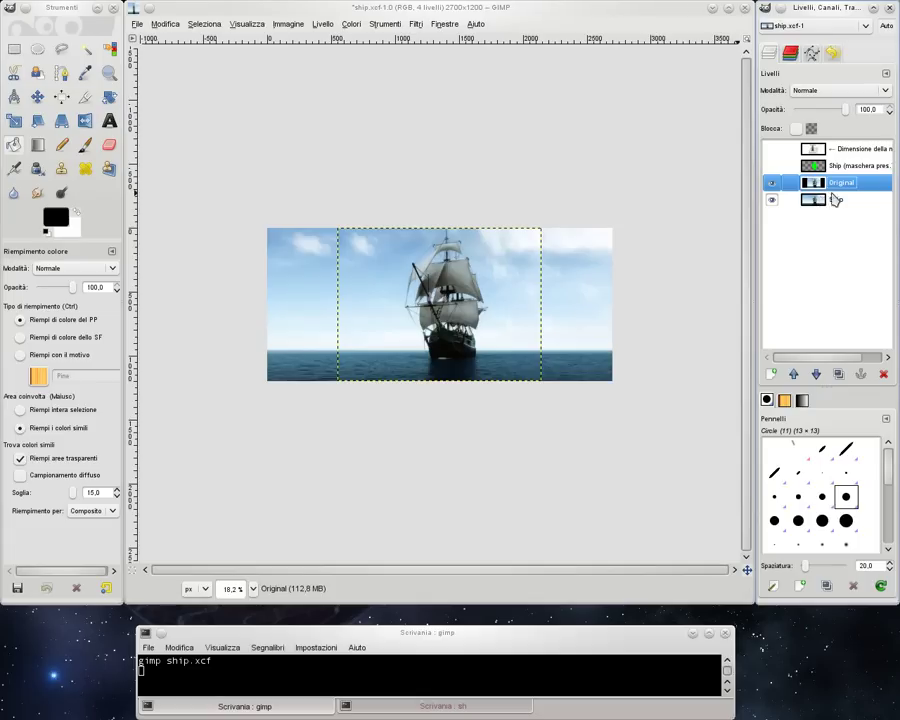
double_click(834, 201)
type("Scaled")
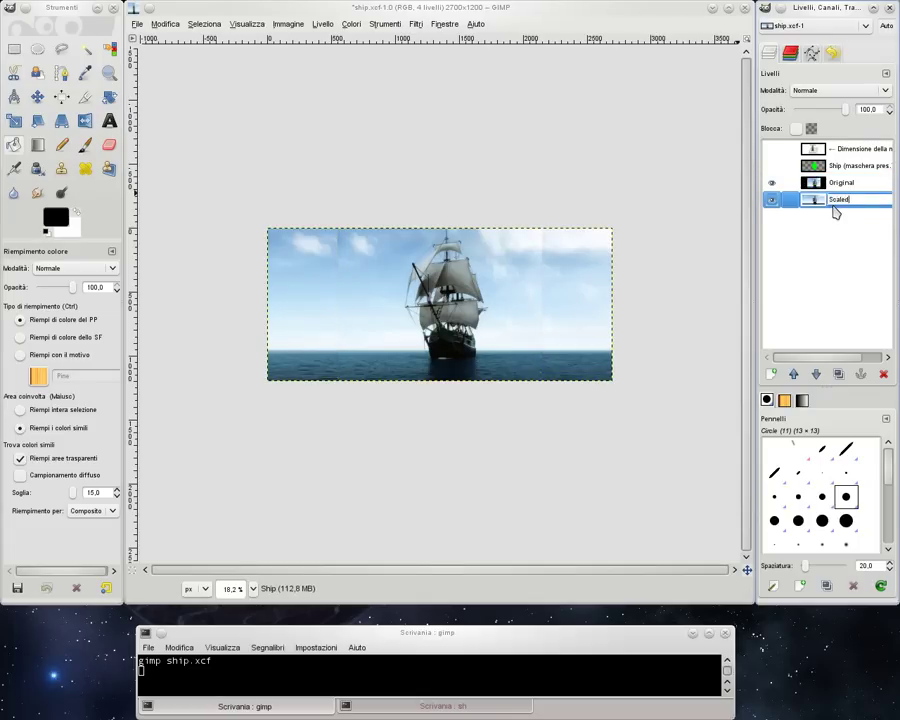
key("Return")
Toggle the Scaled layer's visibility three times to compare it with the Original.
left_click(772, 200)
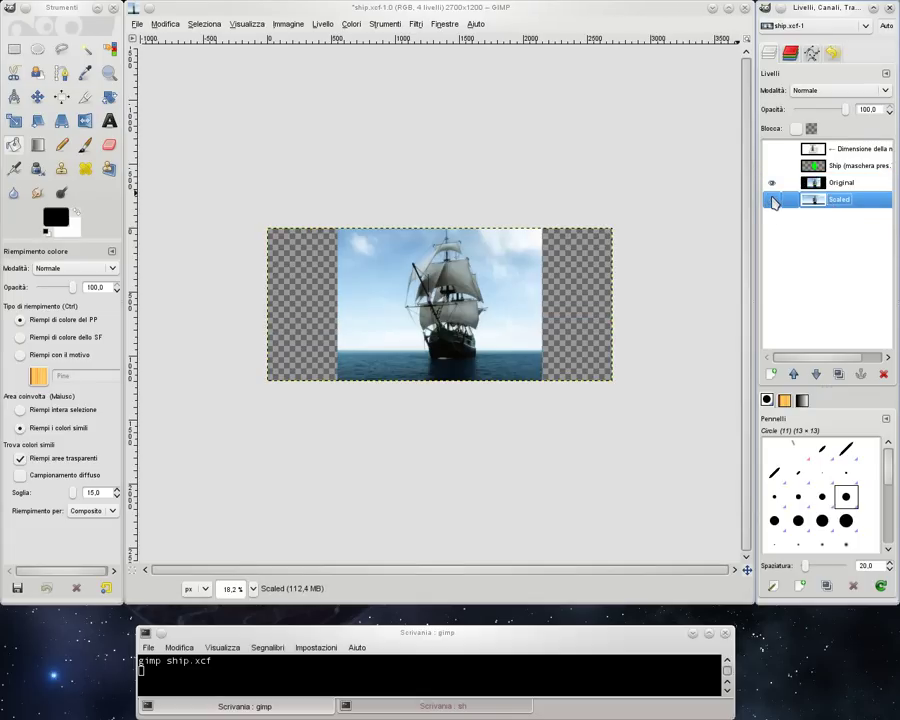
left_click(772, 200)
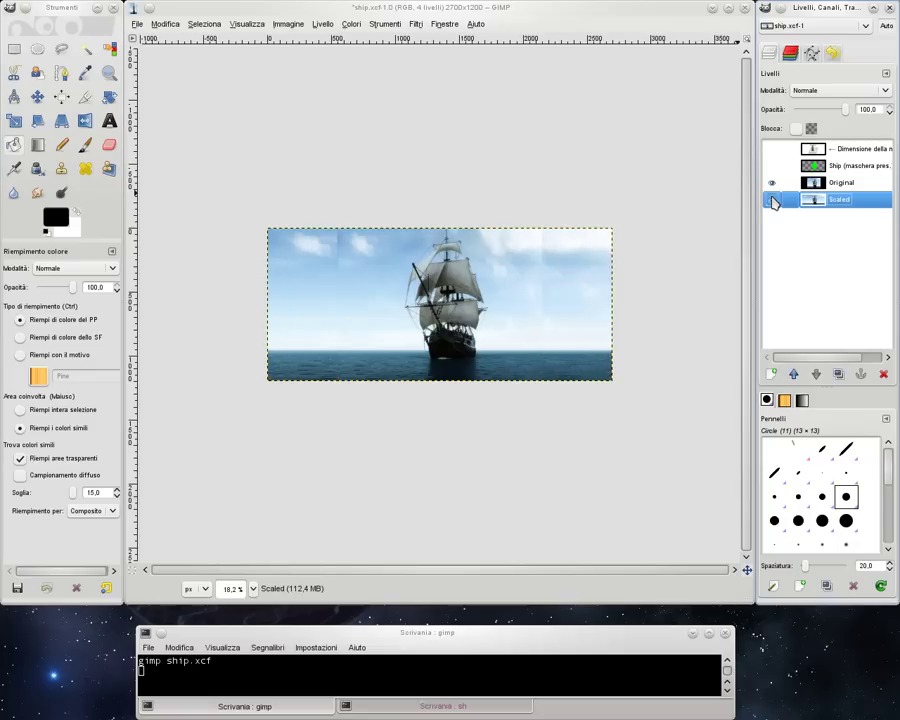
left_click(772, 200)
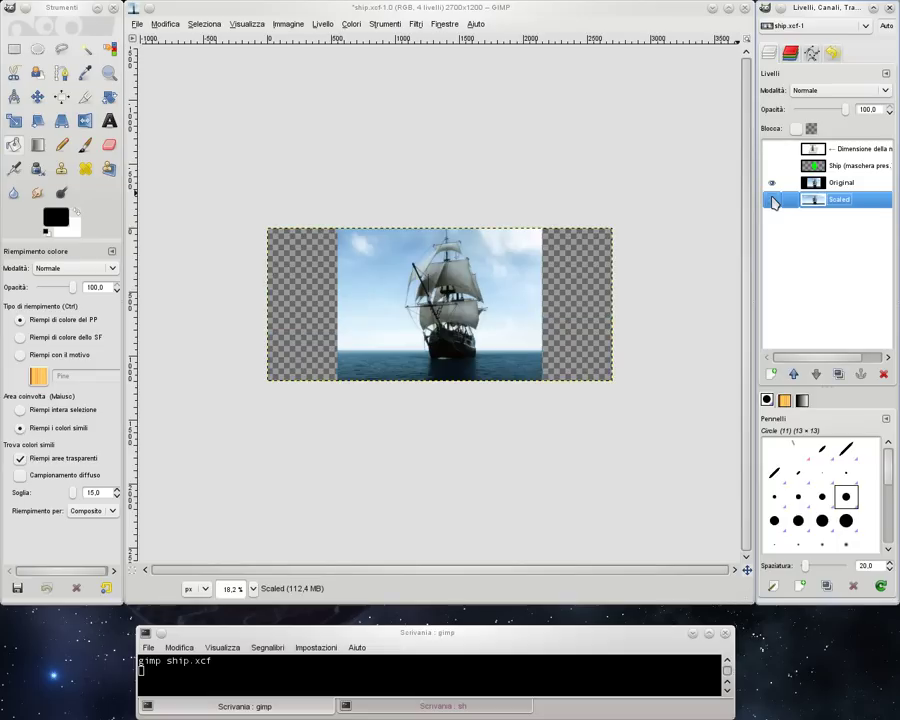
left_click(772, 200)
left_click(772, 200)
left_click(772, 200)
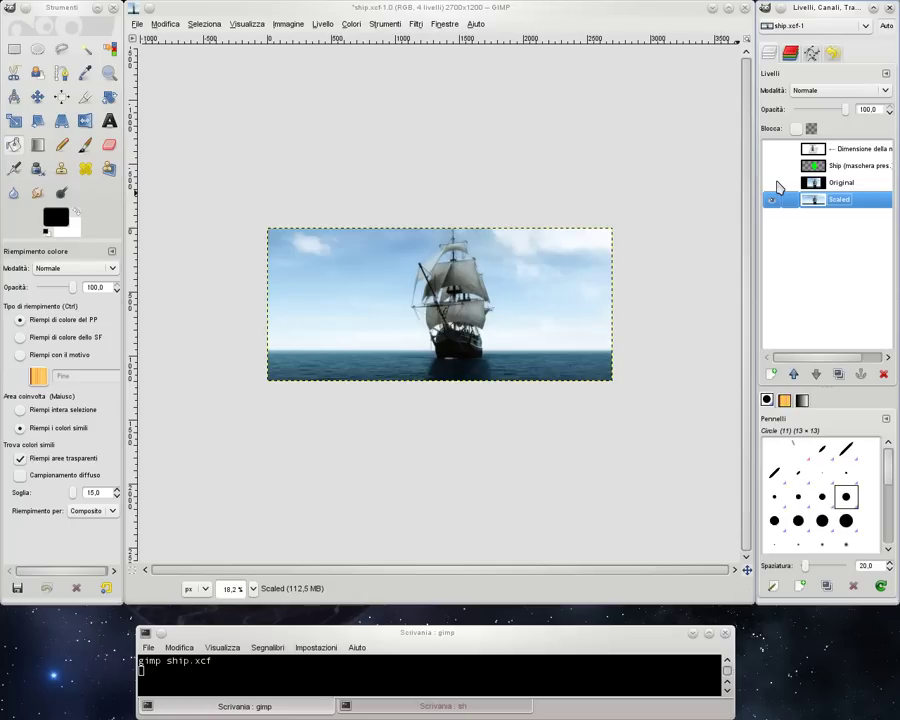